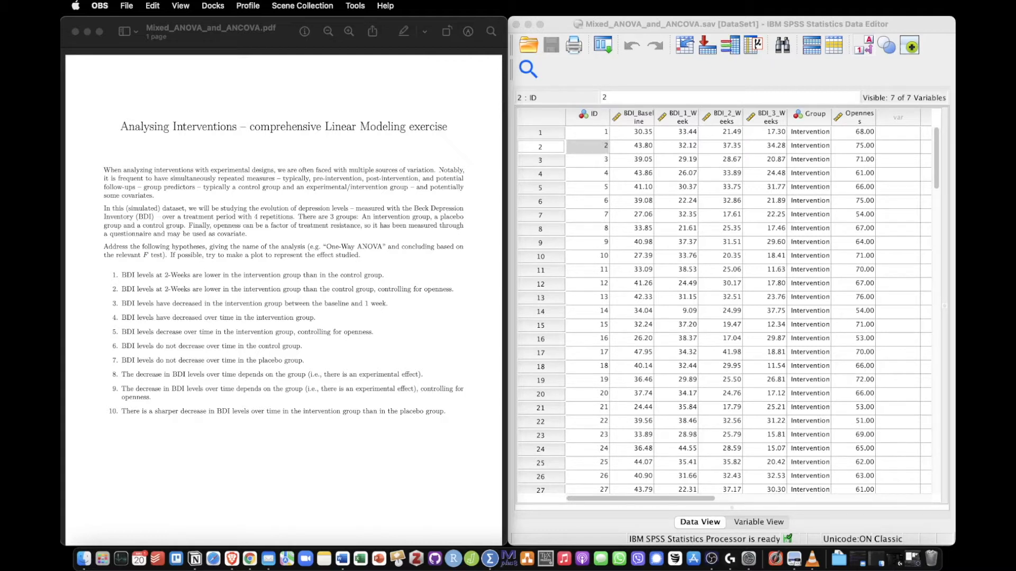
Step: Widen the SPSS Data Editor window over the PDF and look through the cases of the ID column
left_click(593, 23)
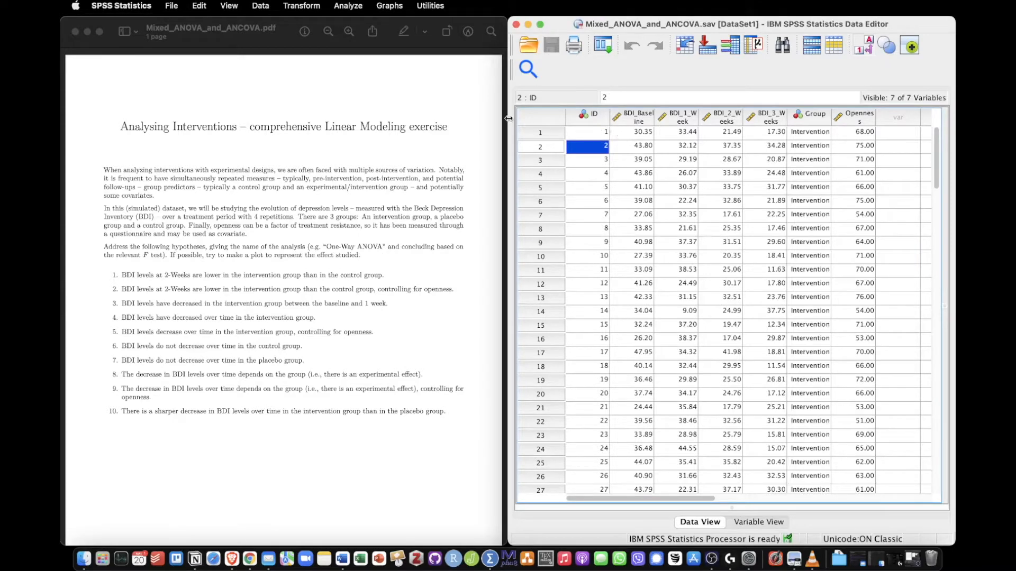
left_click_drag(505, 119, 466, 119)
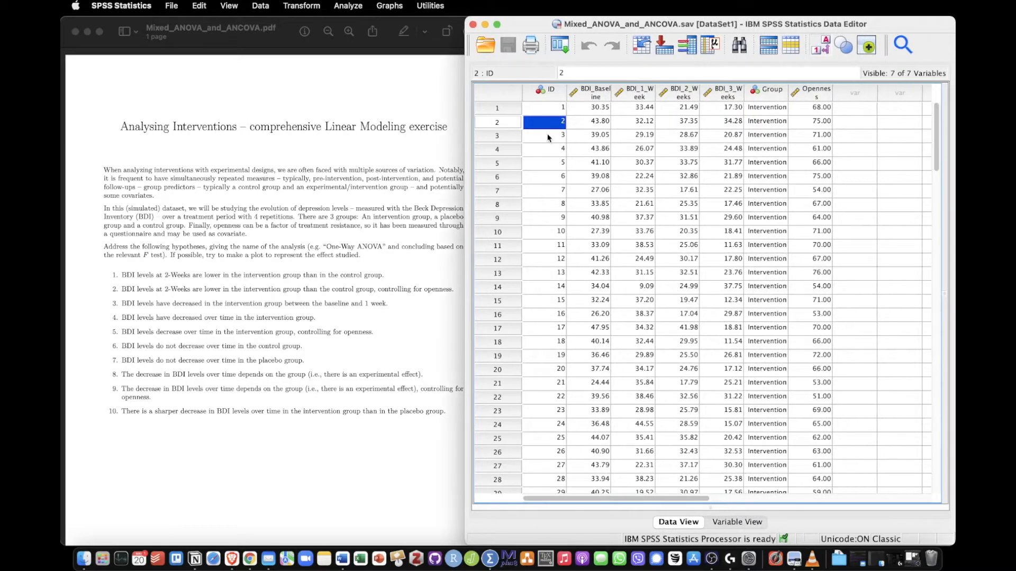
left_click(560, 96)
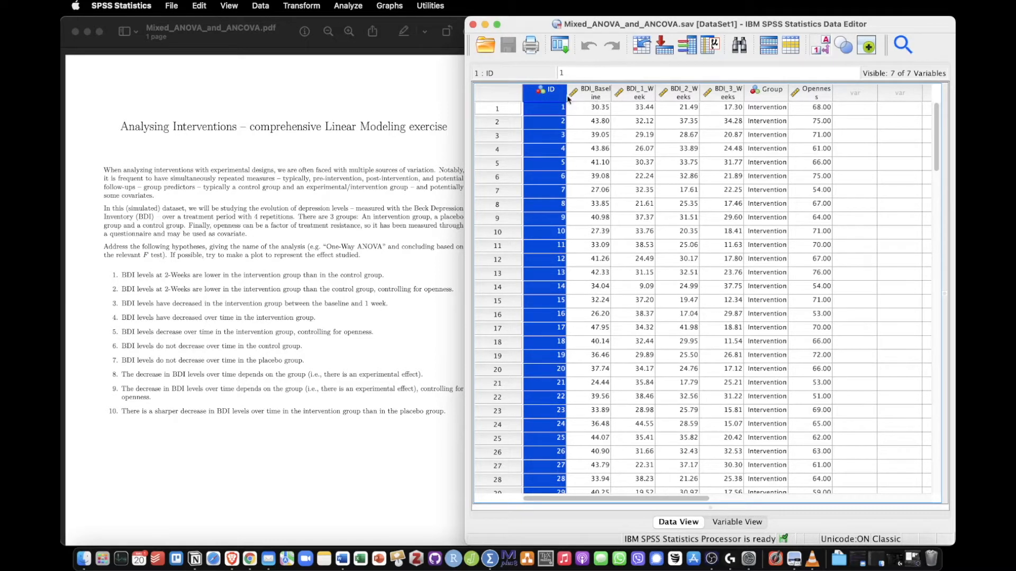
scroll(546, 277, "down", 20)
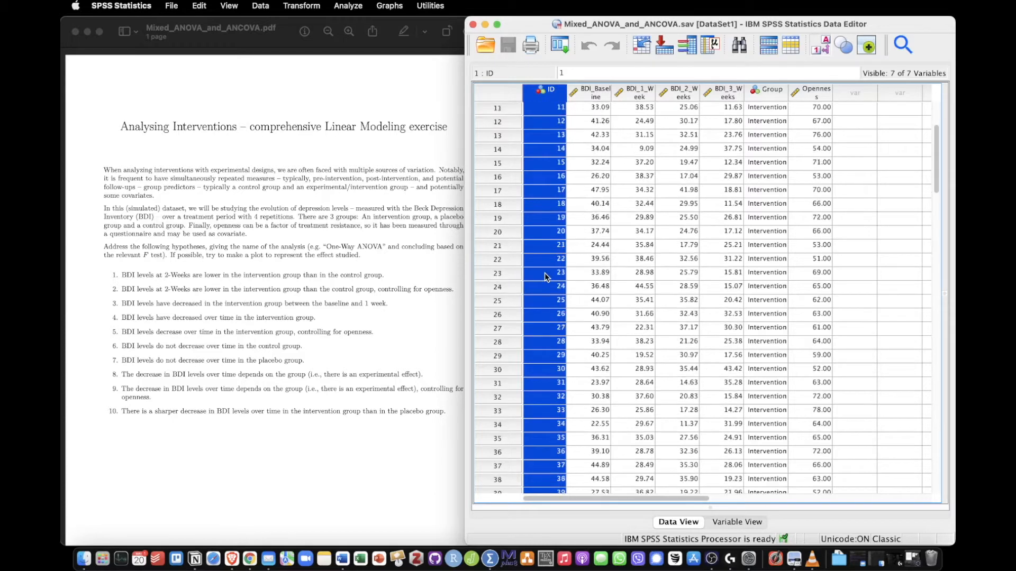
scroll(546, 276, "down", 5)
scroll(546, 276, "up", 20)
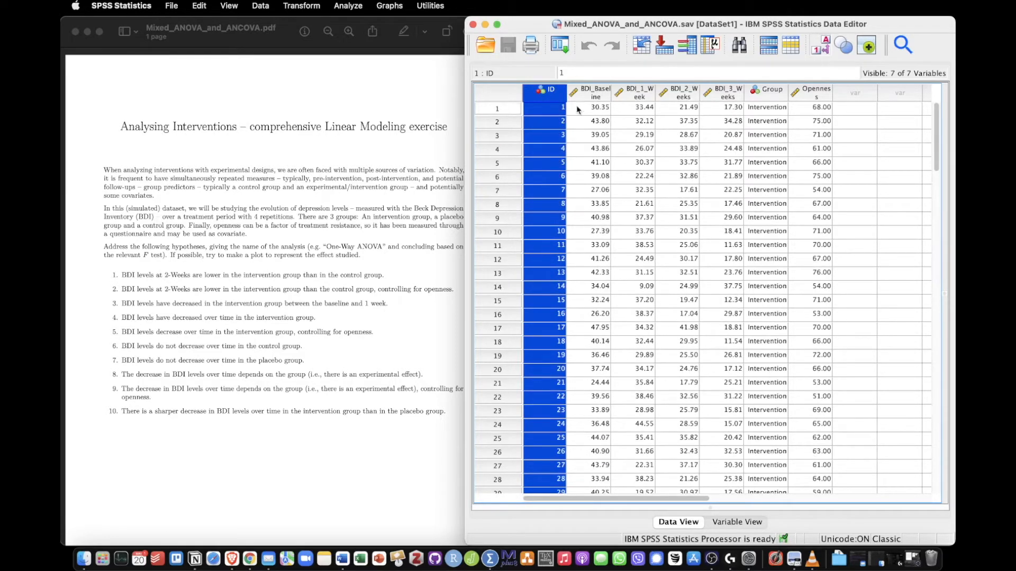
Step: Widen the BDI_Baseline, BDI_1_Week, BDI_2_Weeks, BDI_3_Weeks and Openness columns so their full names fit on one line
left_click(597, 93)
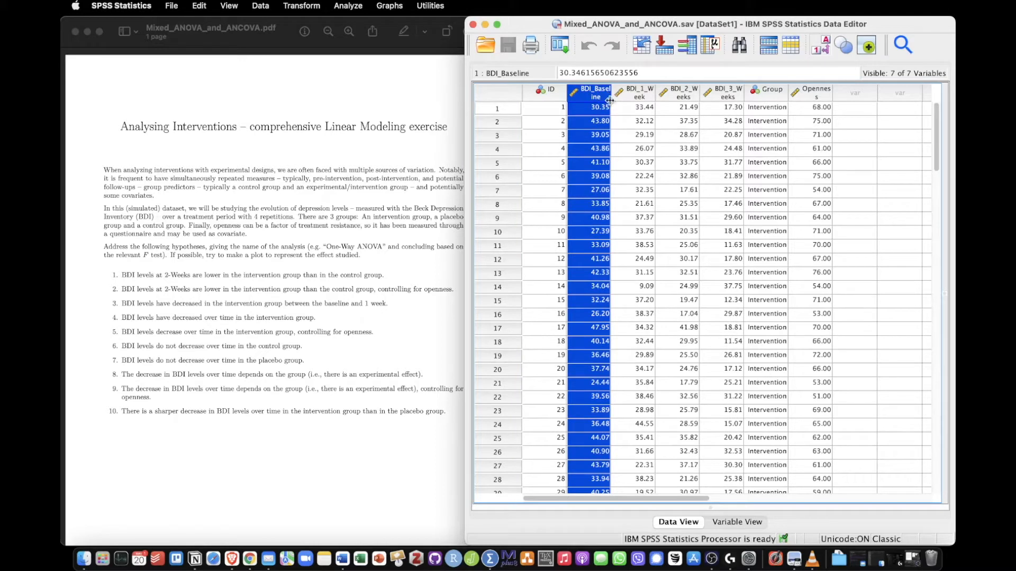
left_click_drag(618, 100, 632, 100)
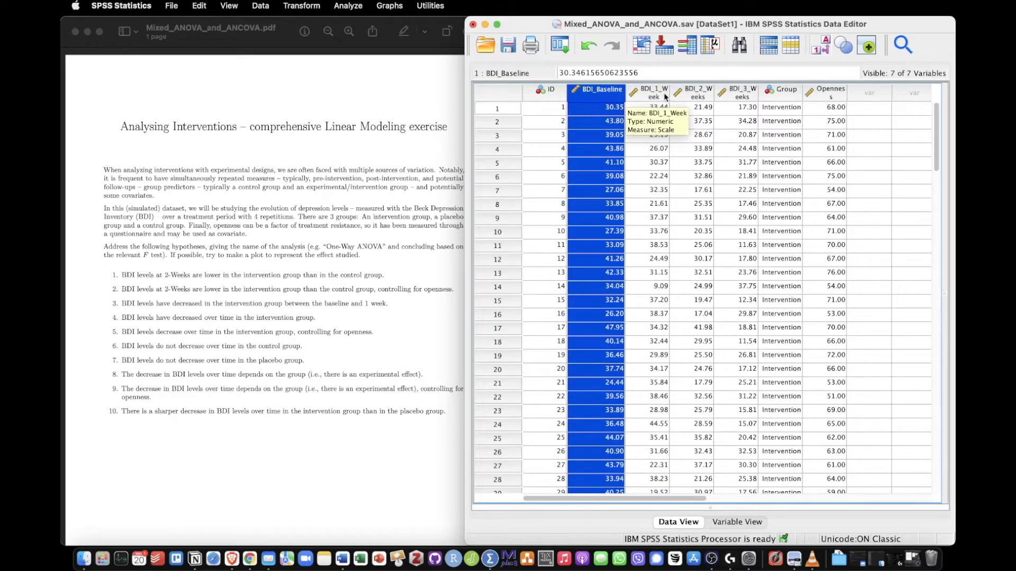
left_click_drag(668, 93, 830, 93)
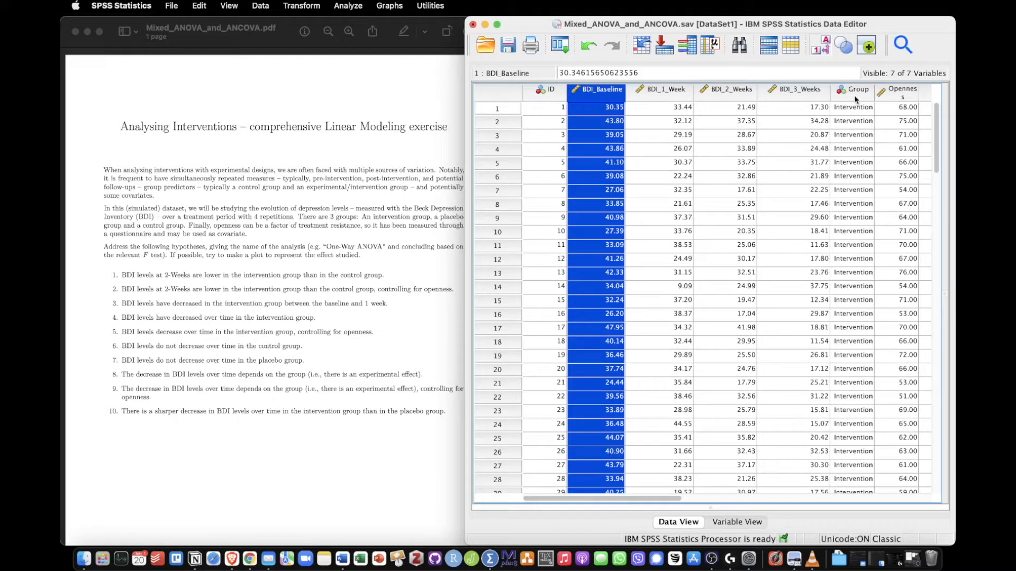
left_click_drag(918, 93, 924, 93)
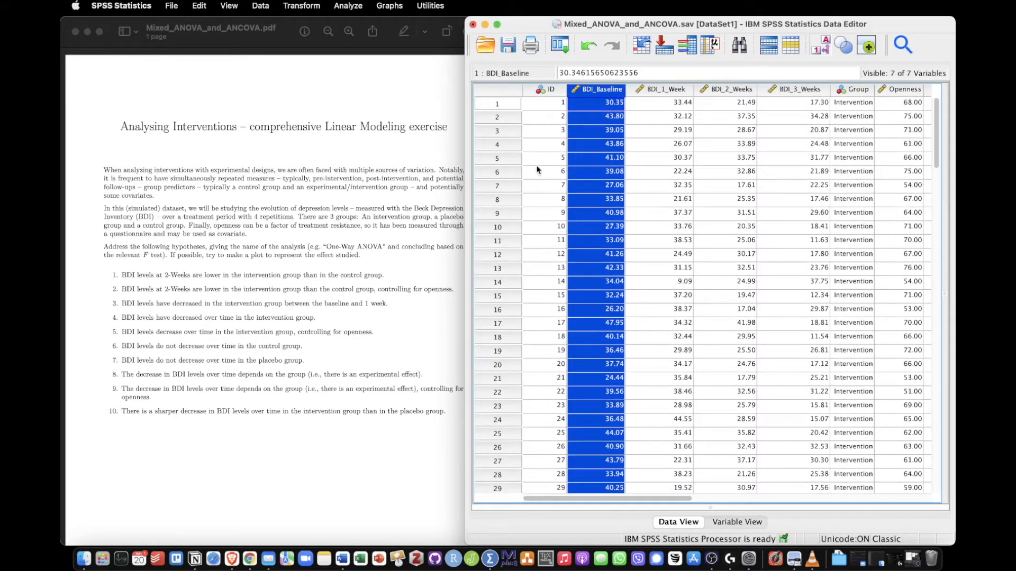
Step: Switch to the exercise PDF and highlight the dataset description, followed by "BDI levels at 2-Weeks" in hypothesis 1
left_click(331, 213)
left_click_drag(103, 209, 261, 234)
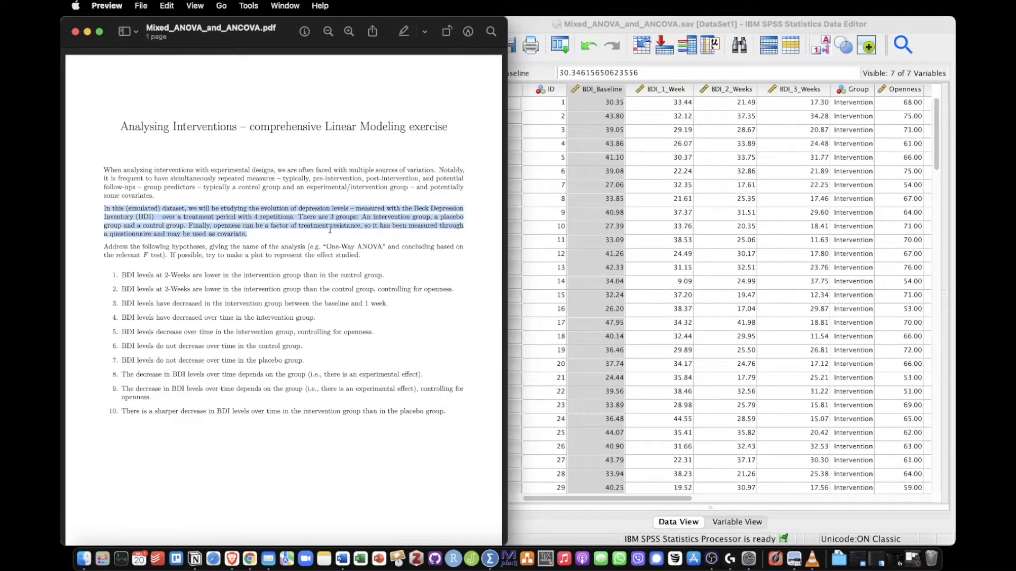
left_click(673, 117)
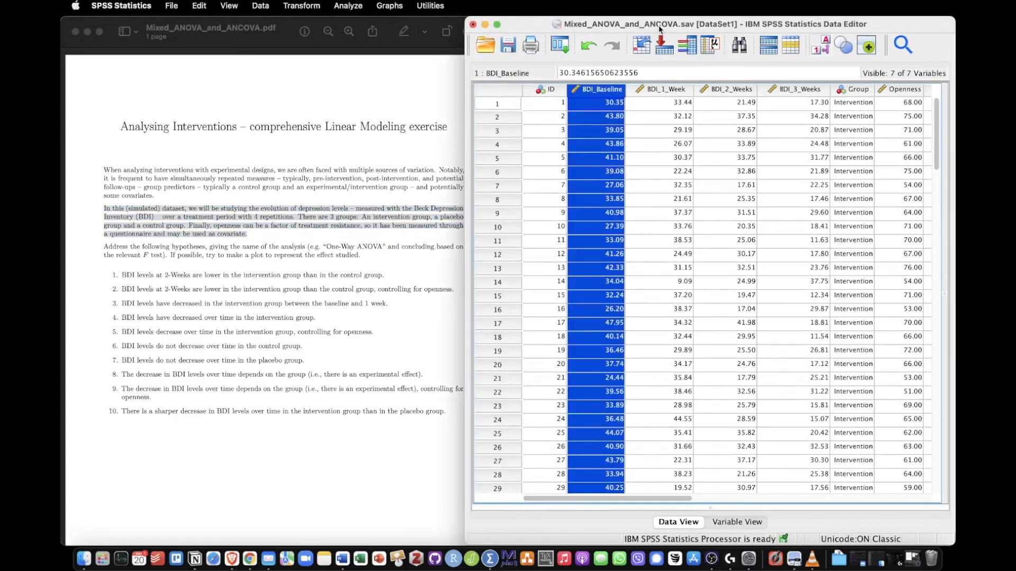
left_click(178, 271)
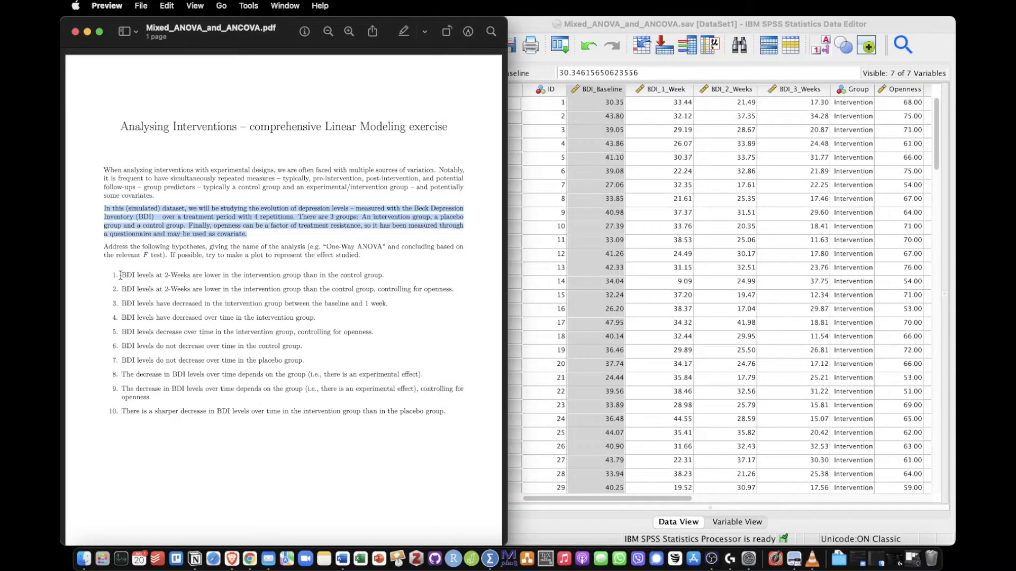
left_click_drag(121, 275, 191, 275)
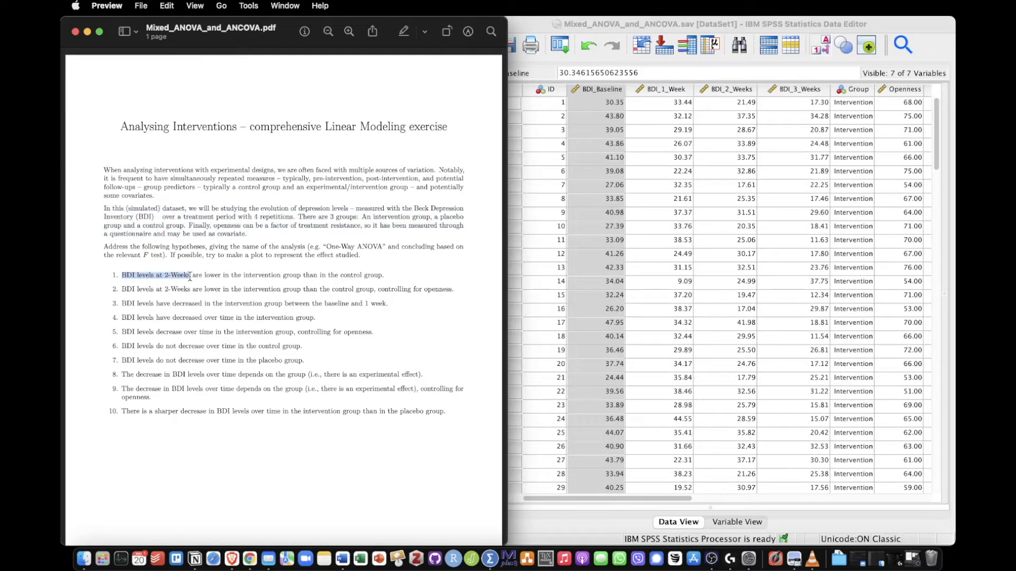
Step: Switch to the SPSS data and examine the four BDI columns, singling out BDI_2_Weeks as the outcome for hypothesis 1
left_click(726, 95)
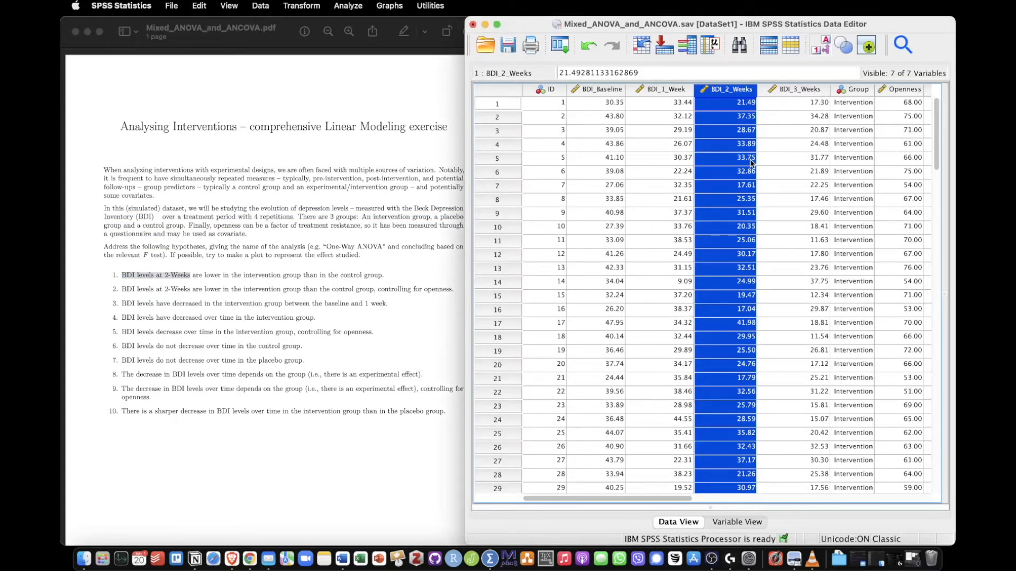
left_click(596, 89)
left_click_drag(595, 89, 785, 98)
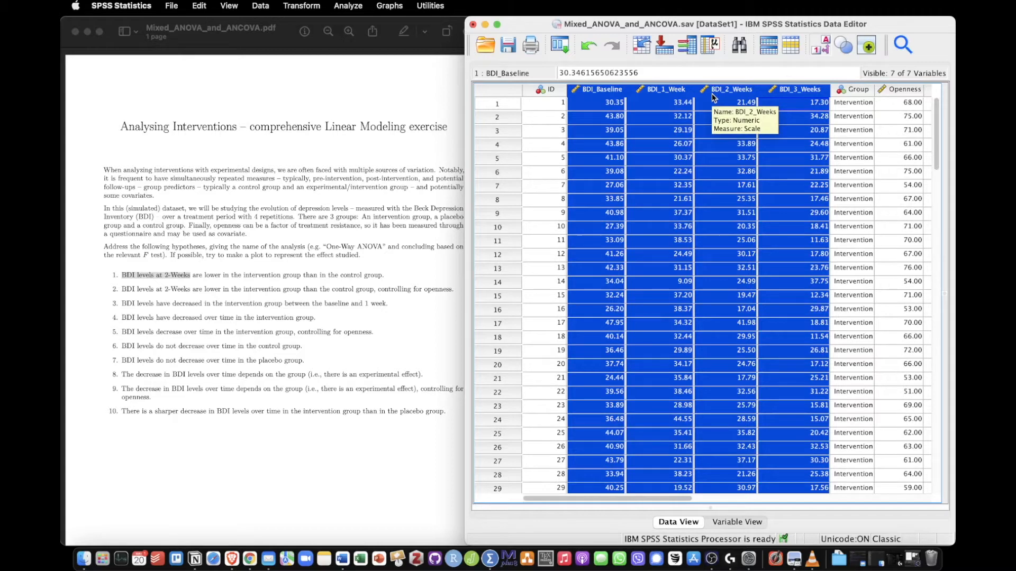
left_click_drag(712, 94, 725, 96)
left_click(730, 122)
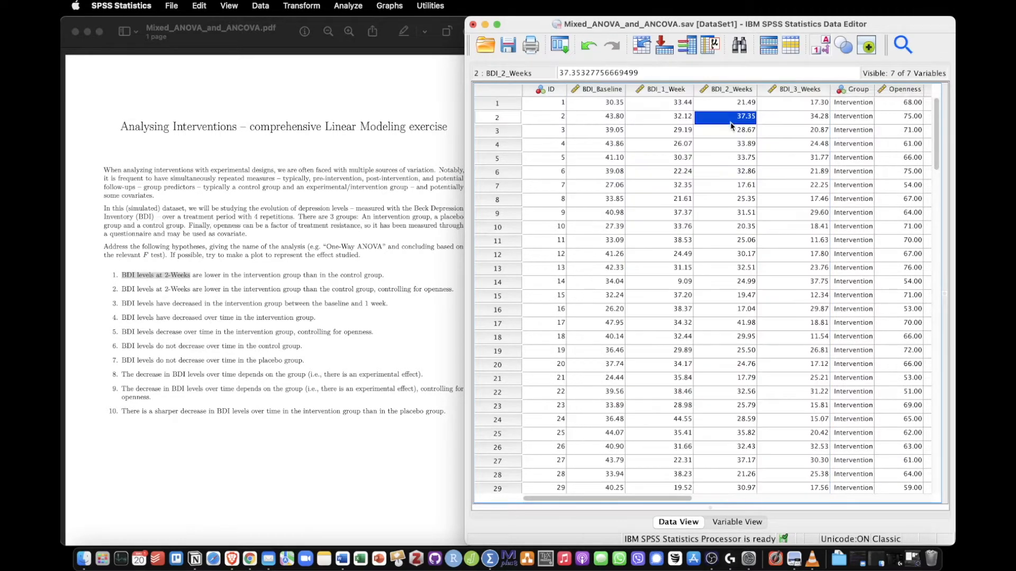
left_click(730, 91)
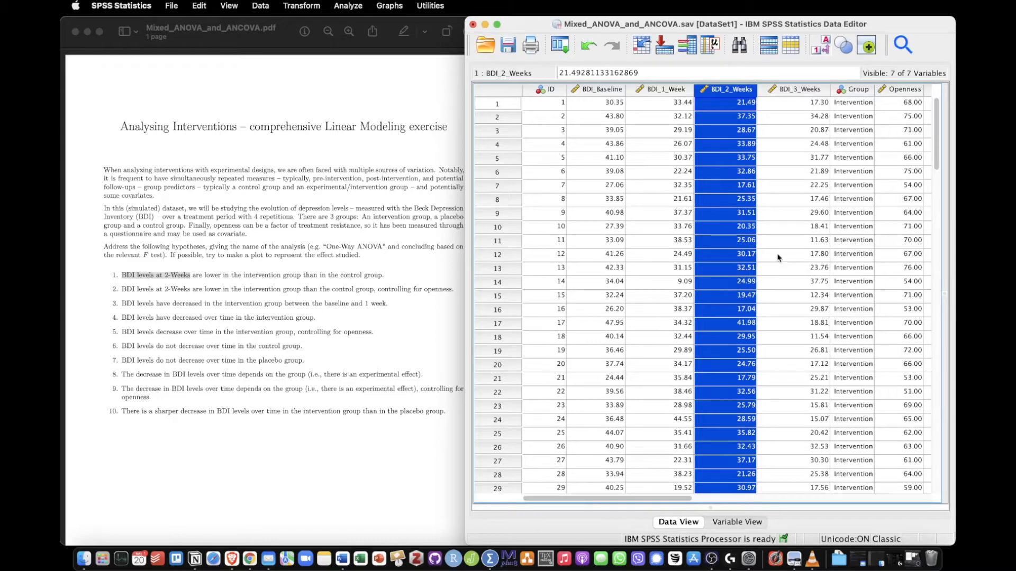
Step: Examine the Group variable's cases and go through its Control, Intervention and Placebo value labels
left_click(867, 186)
scroll(868, 194, "down", 5)
scroll(868, 194, "up", 5)
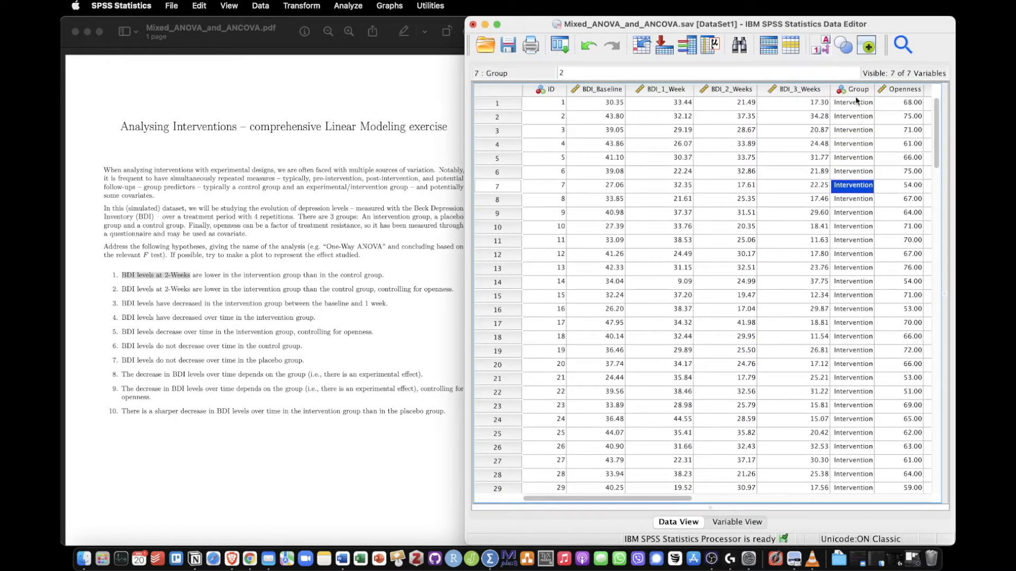
double_click(857, 91)
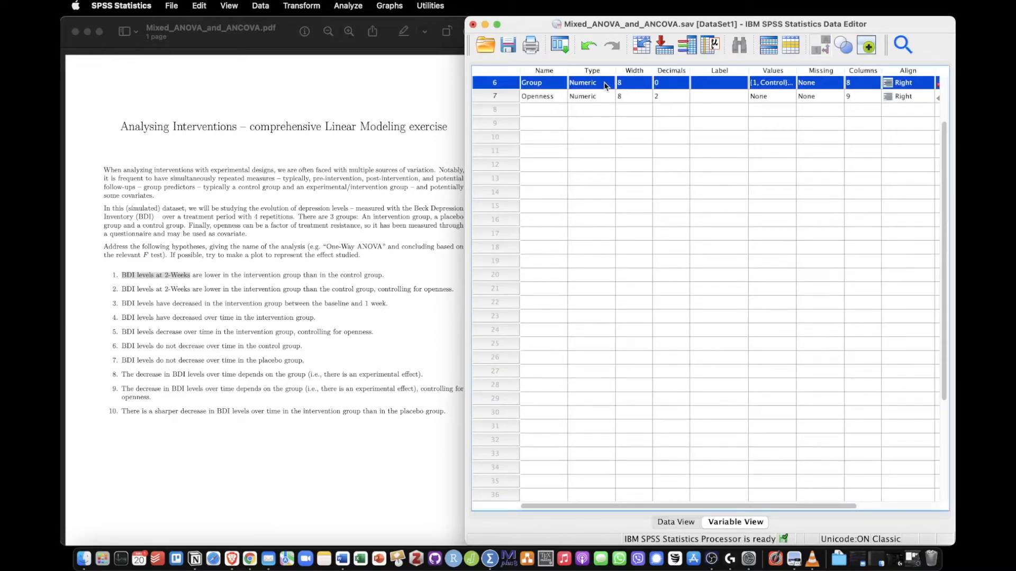
left_click(791, 84)
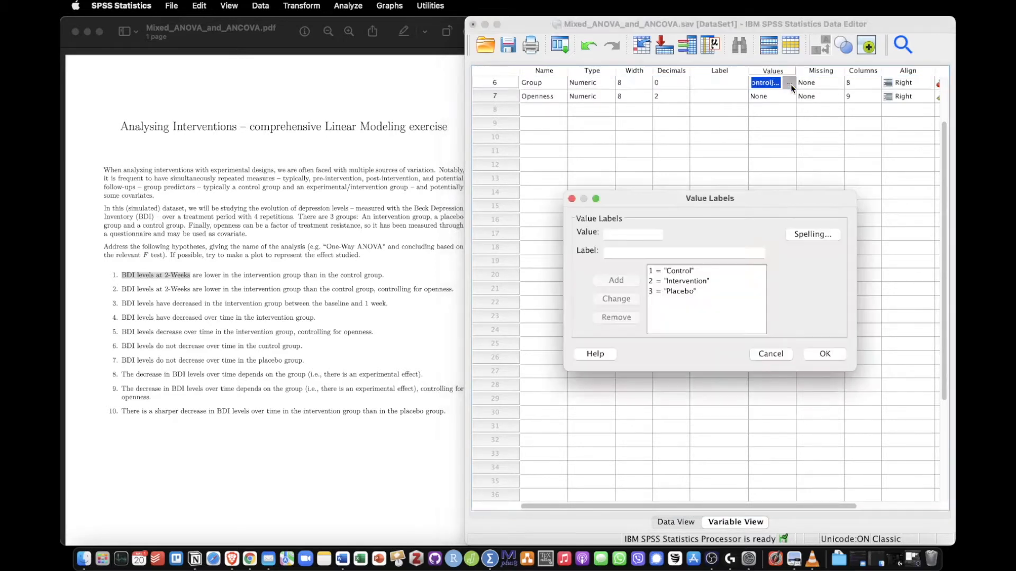
left_click(687, 273)
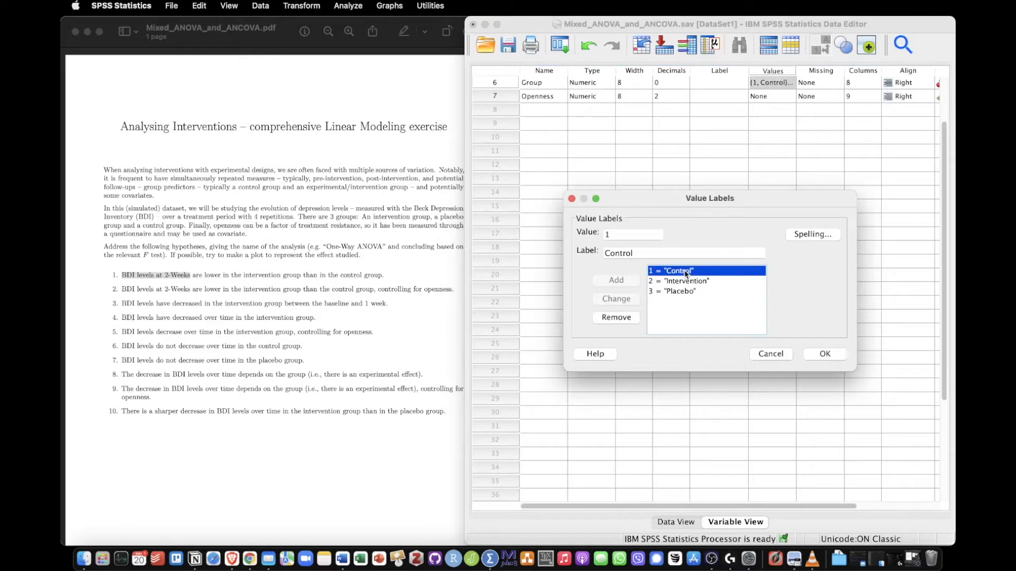
left_click(681, 281)
left_click(678, 291)
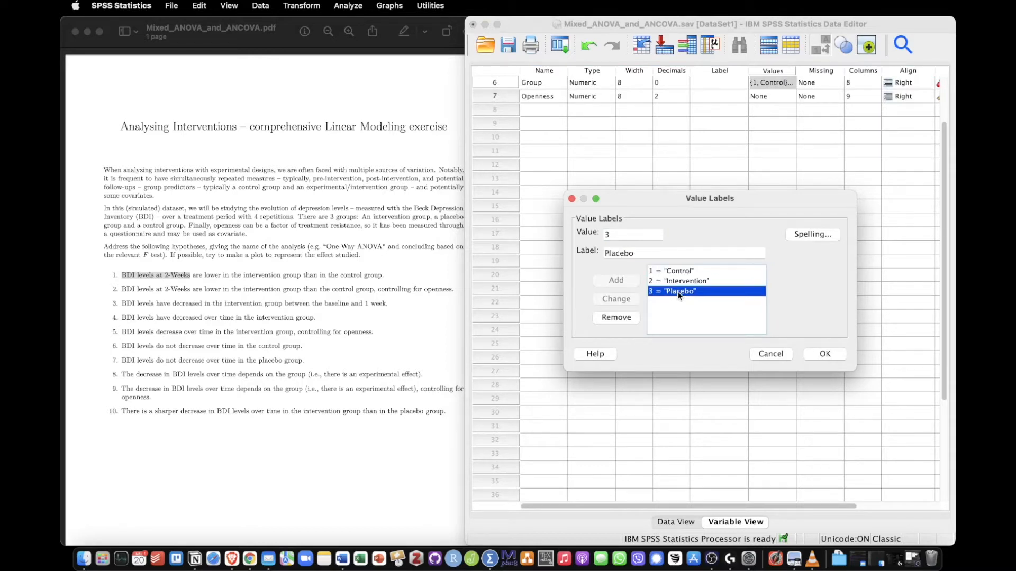
left_click(678, 271)
left_click(677, 281)
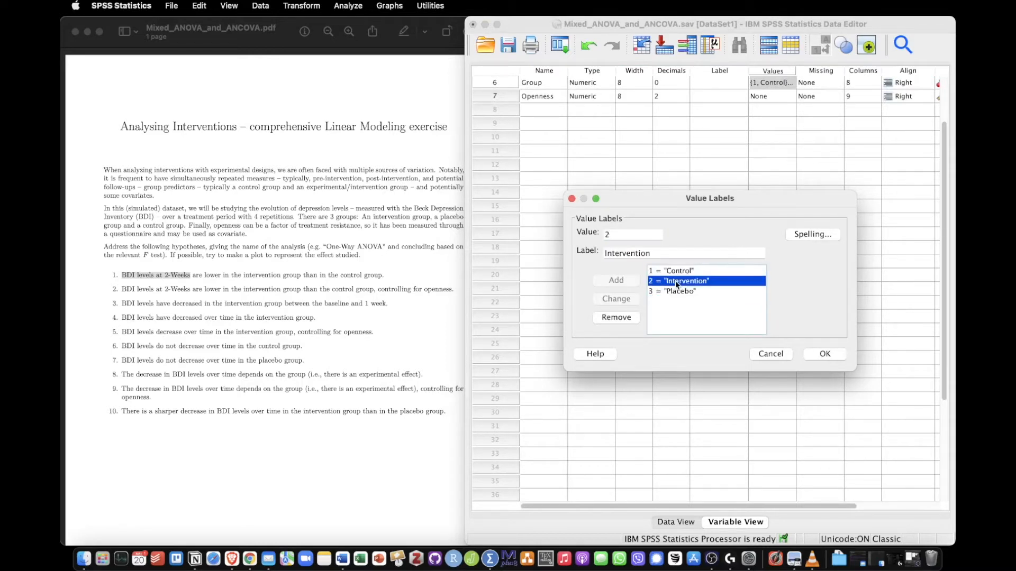
left_click(675, 291)
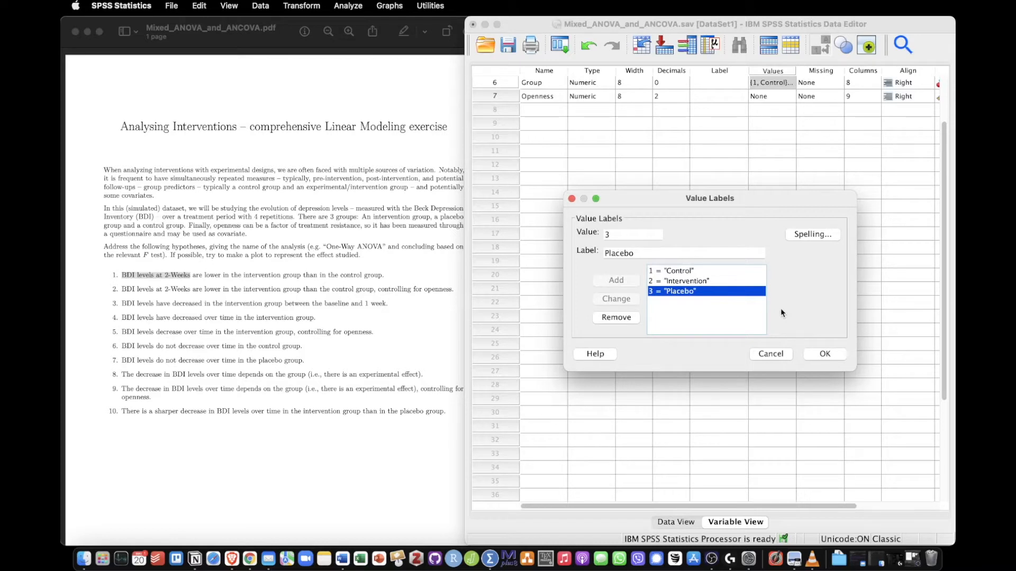
Step: Highlight the intervention versus control comparison in hypothesis 1 of the PDF, and dismiss the Group value labels in SPSS without changes
left_click(364, 278)
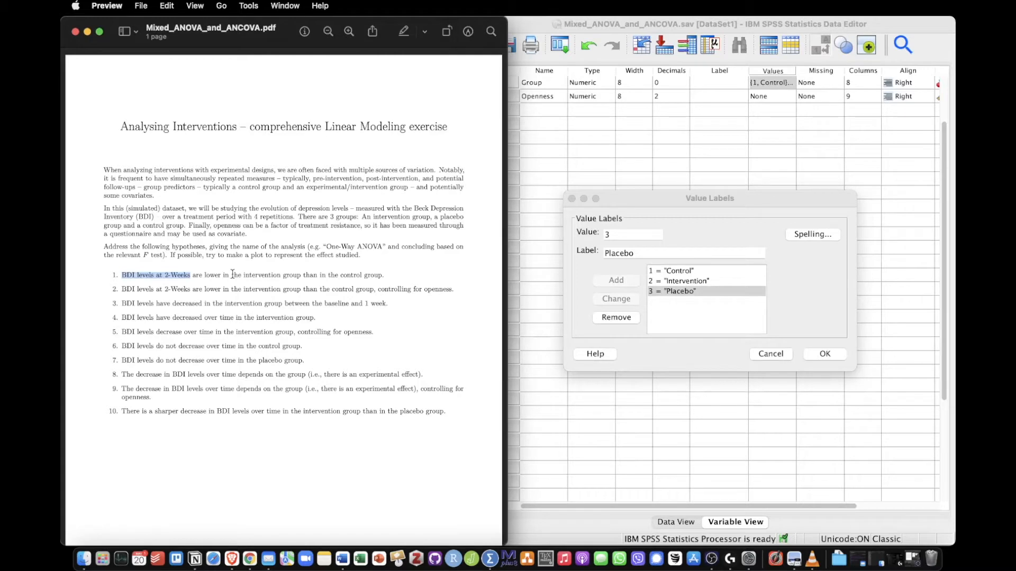
left_click_drag(233, 274, 385, 276)
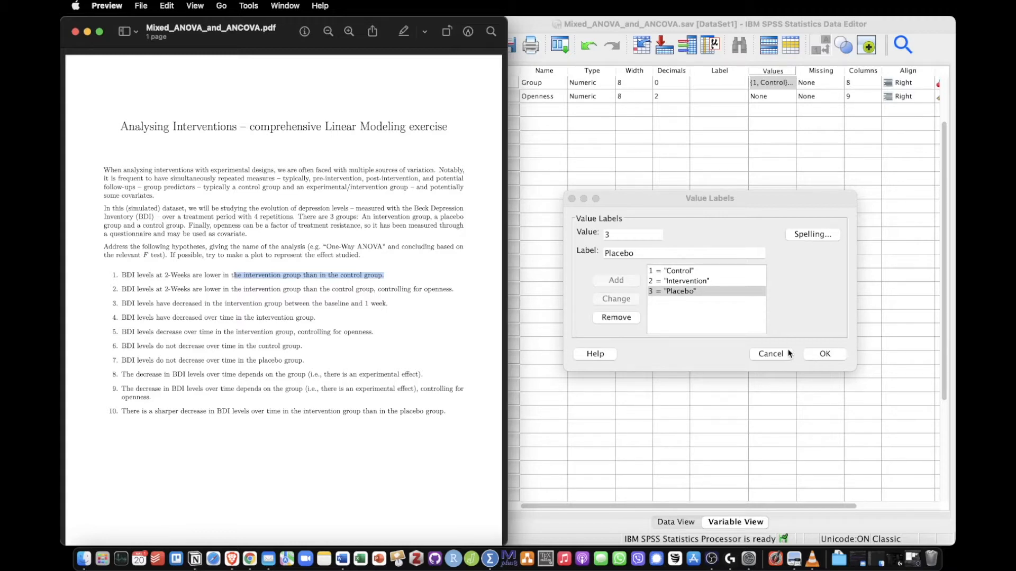
left_click(771, 354)
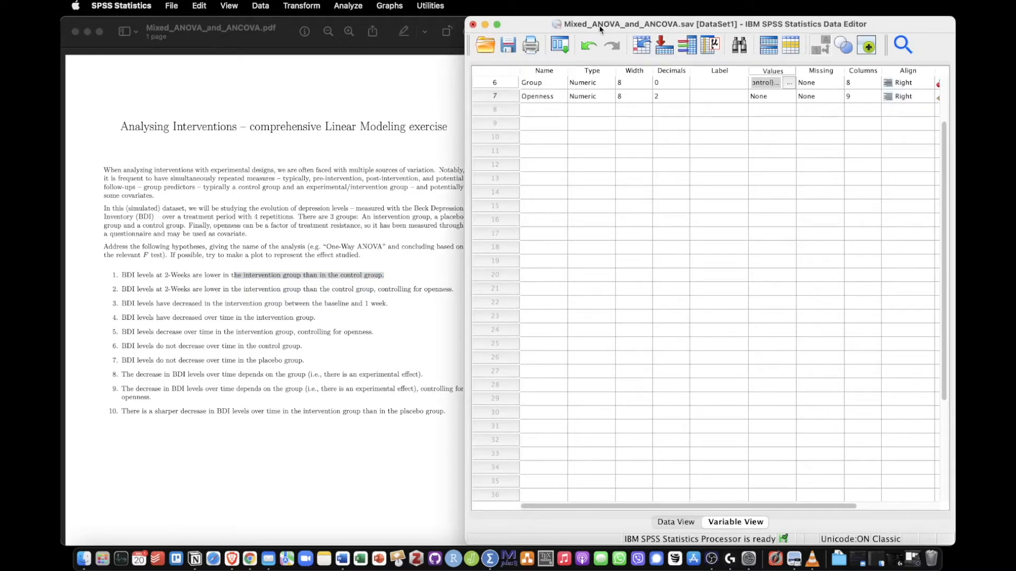
Step: Set up an Independent-Samples T Test with BDI_2_Weeks as the test variable and Group as the grouping variable
left_click(344, 8)
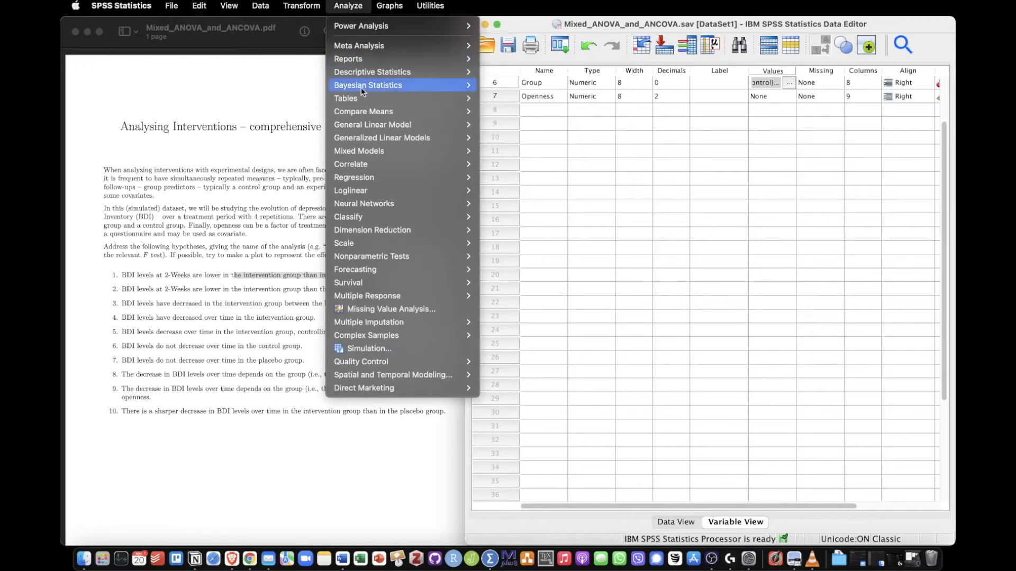
mouse_move(390, 113)
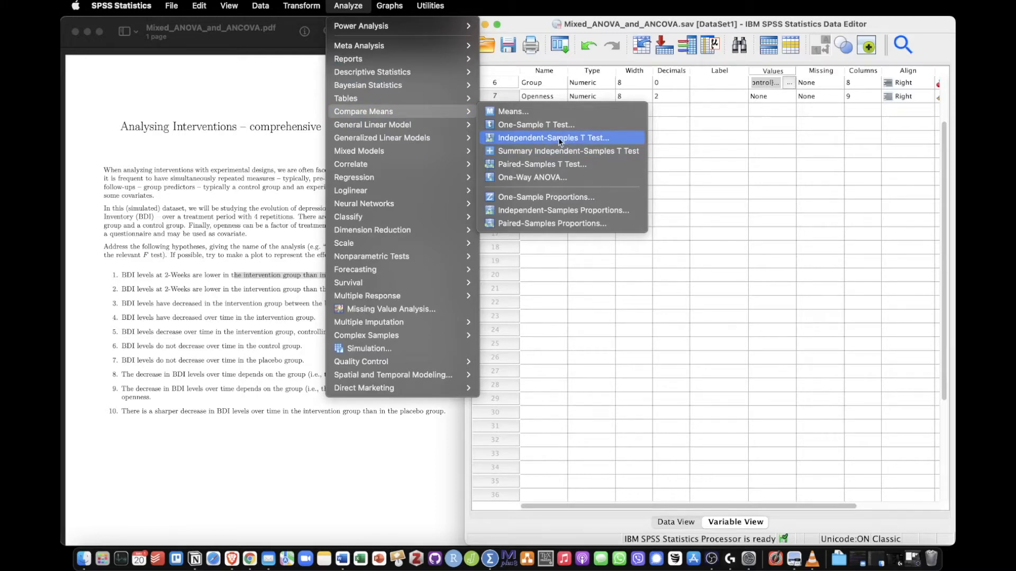
left_click(624, 136)
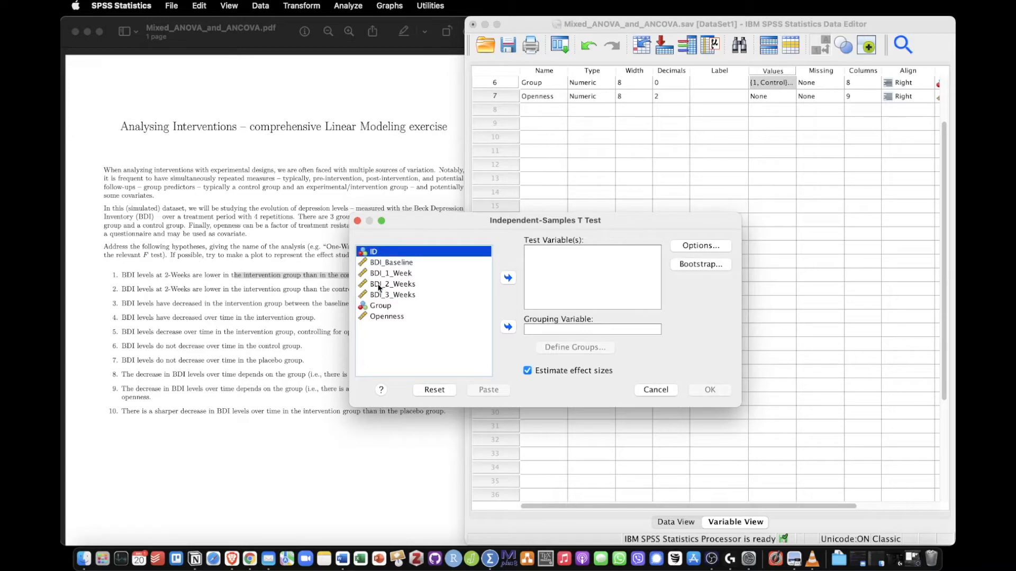
left_click(392, 286)
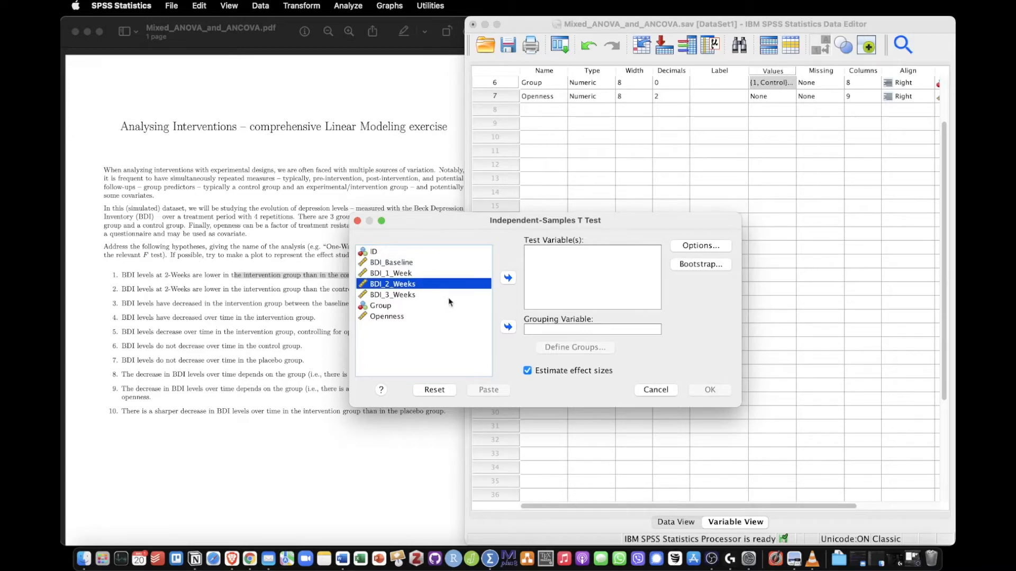
left_click(507, 278)
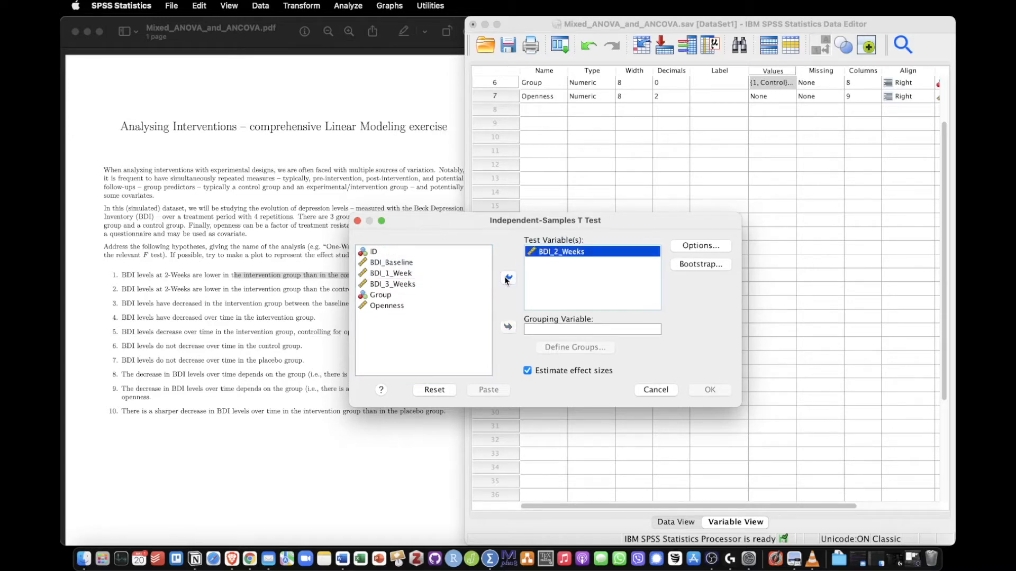
left_click(384, 296)
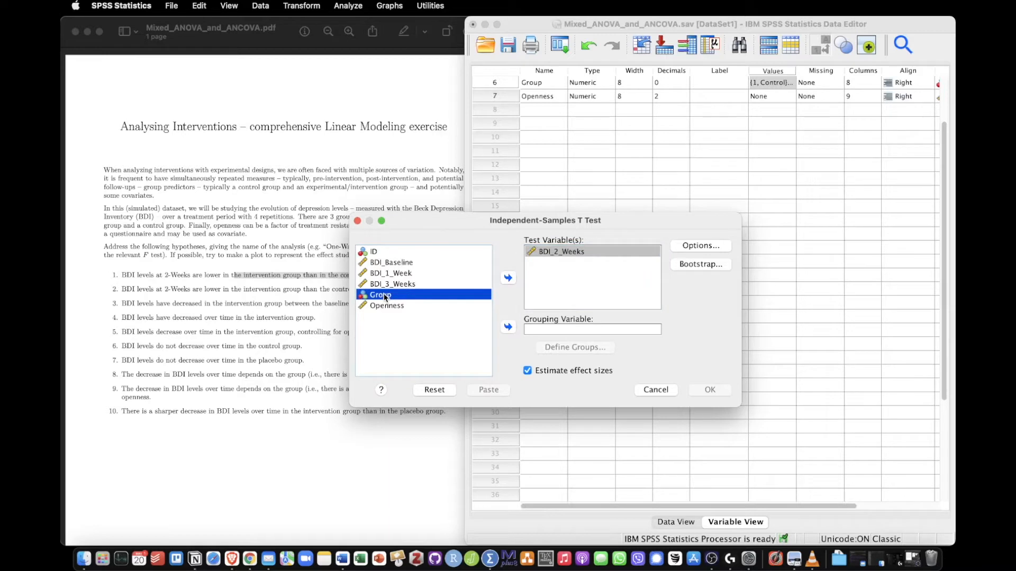
left_click(508, 326)
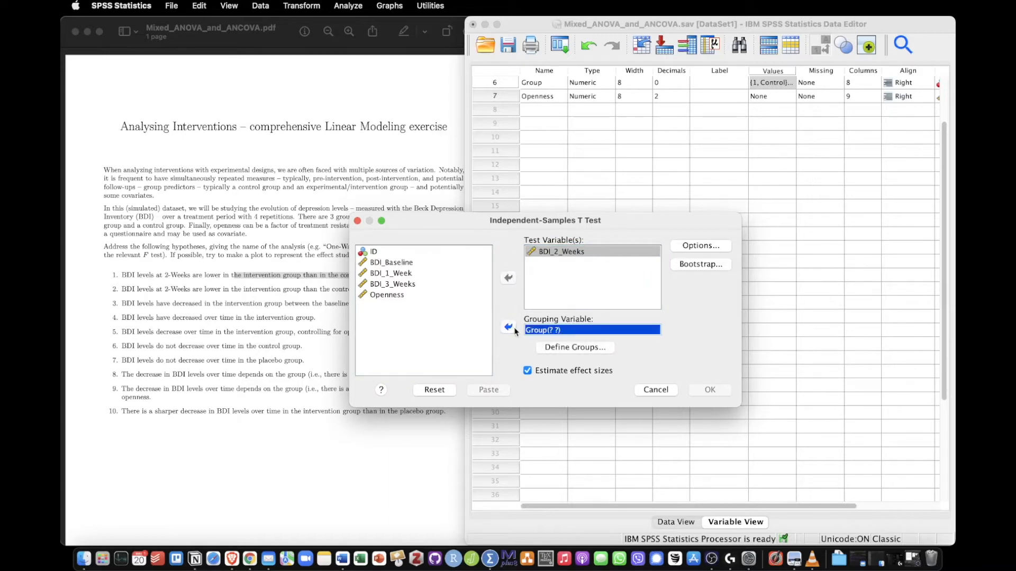
Step: Define the two compared groups as values 1 and 2 of Group, and run the t test
left_click(583, 350)
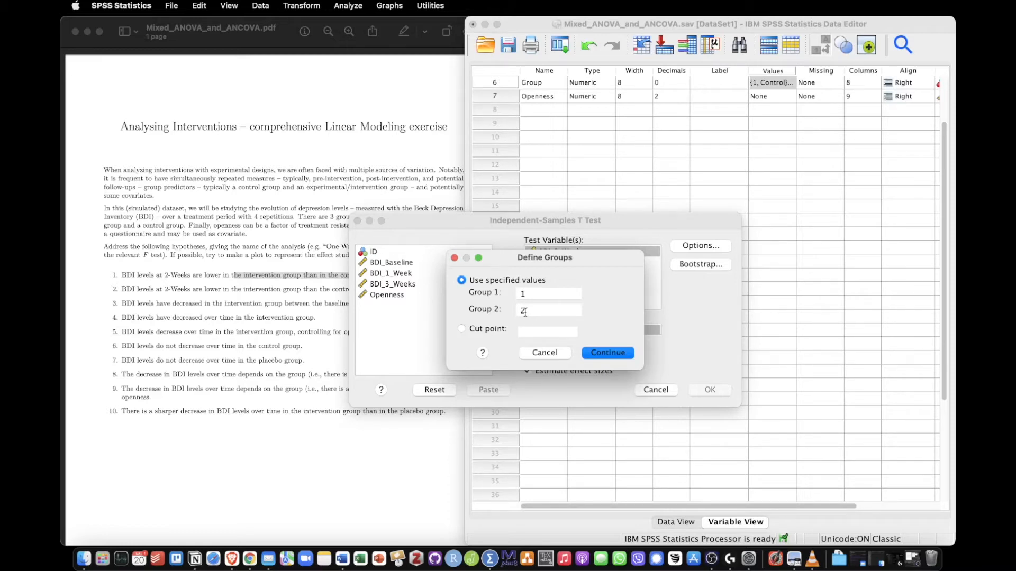
left_click(615, 354)
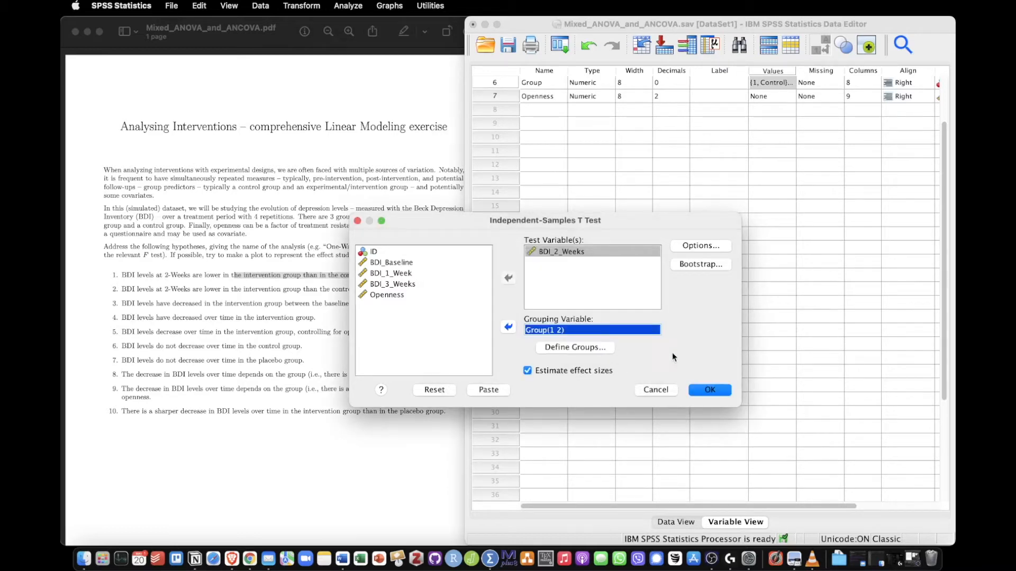
left_click(711, 390)
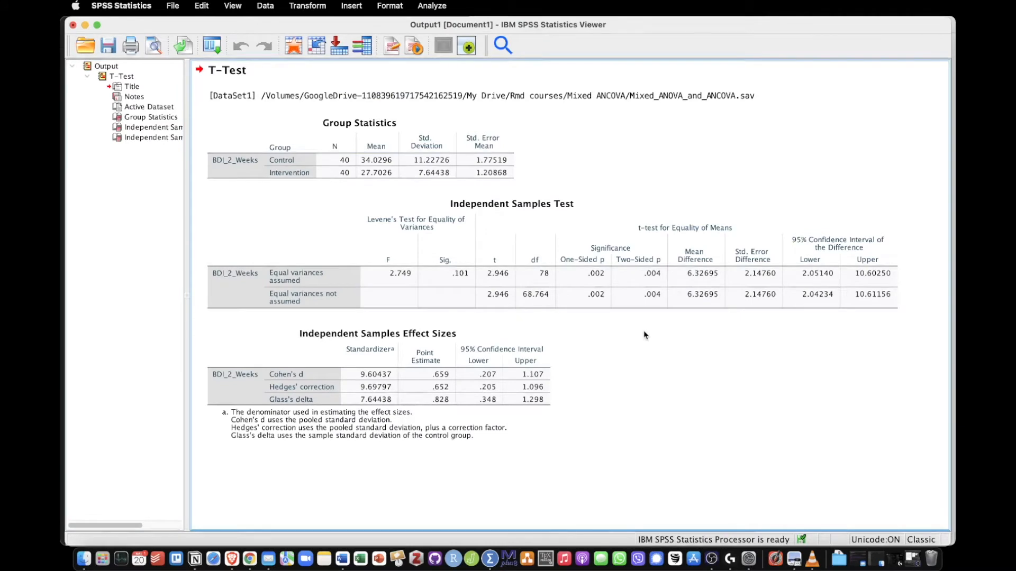
Step: Examine the Independent Samples Test table in the output, and bring the dataset's cases back into view
left_click(529, 304)
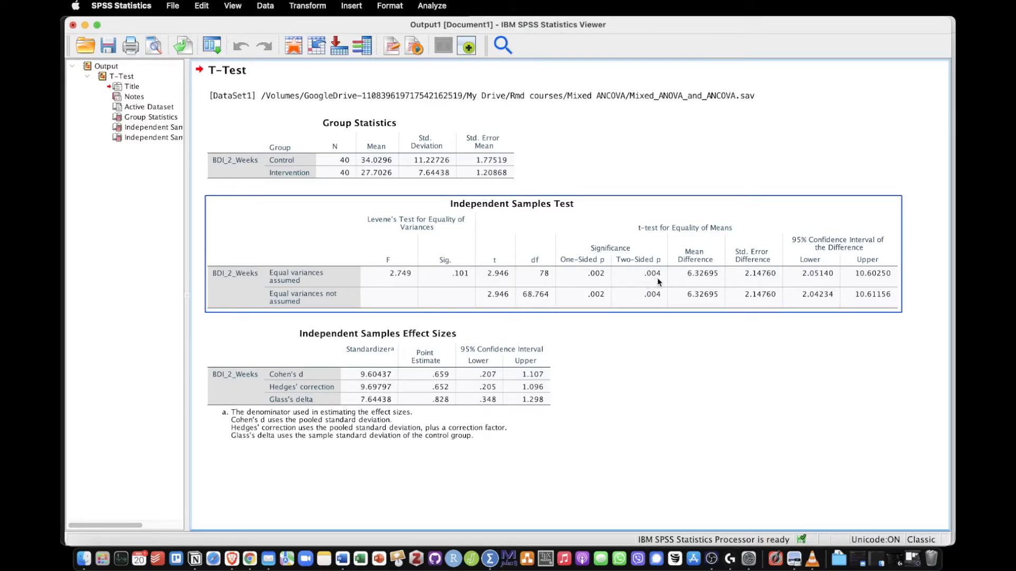
left_click(657, 329)
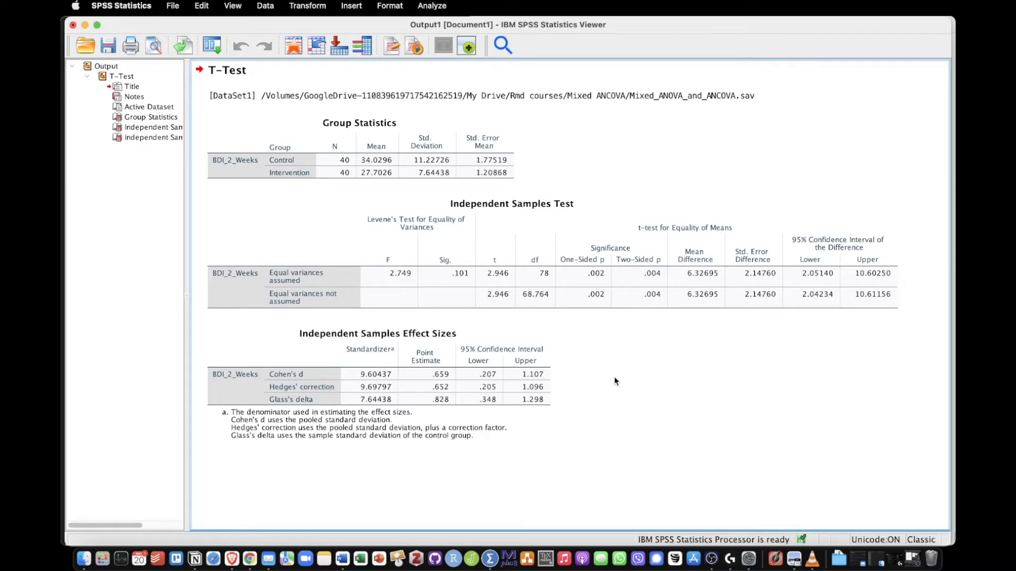
double_click(338, 23)
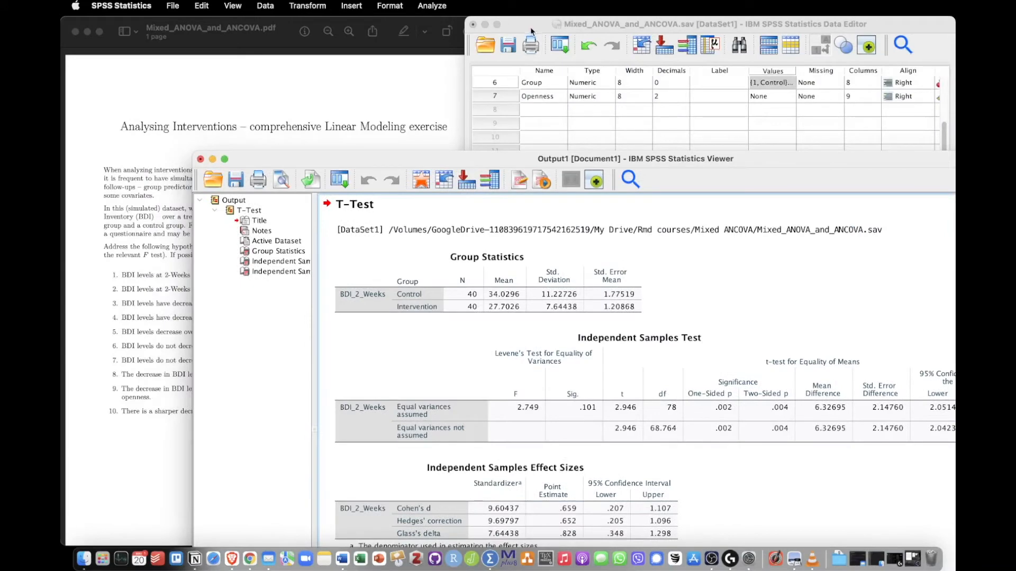
left_click(533, 40)
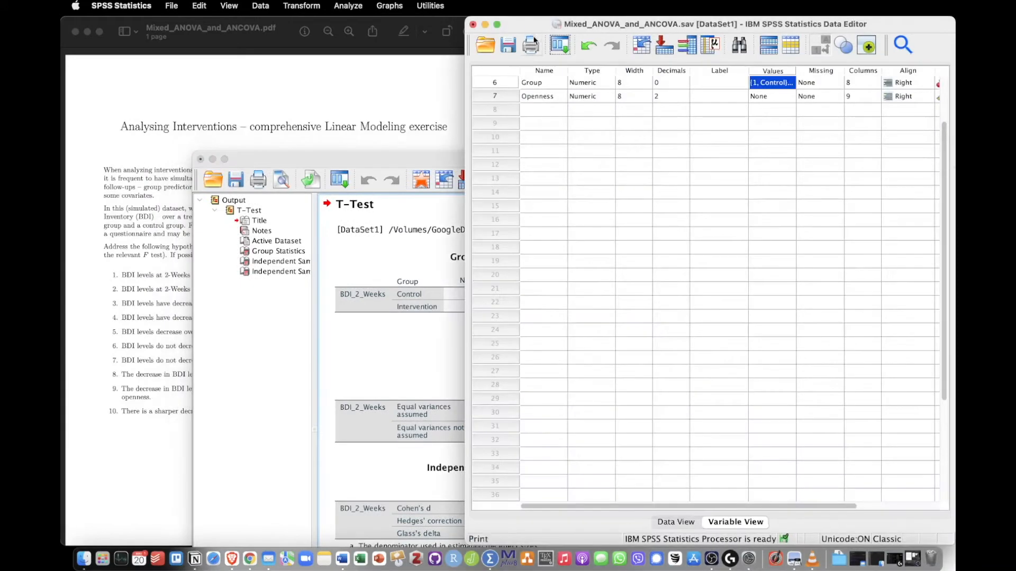
left_click(674, 523)
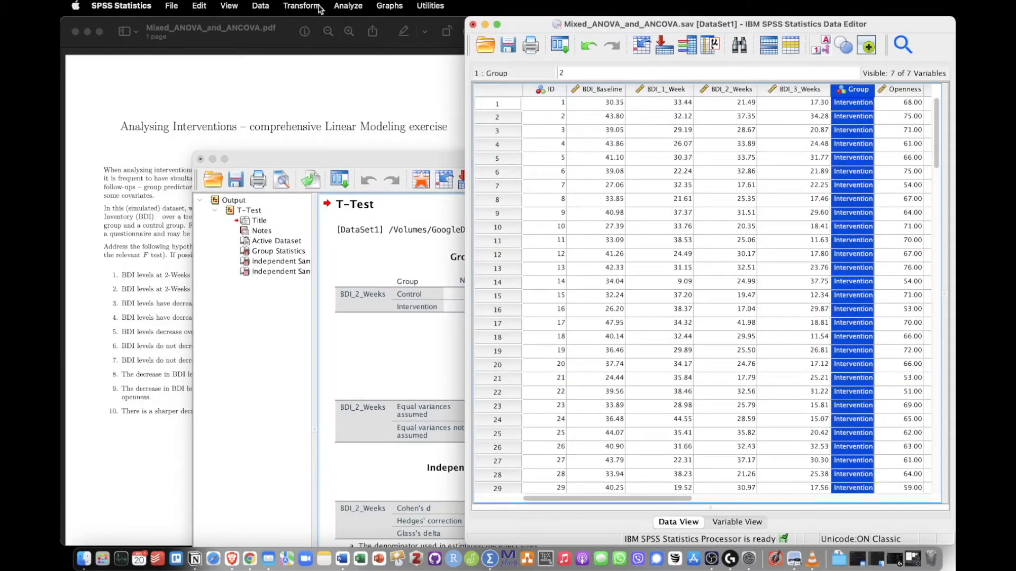
left_click(348, 6)
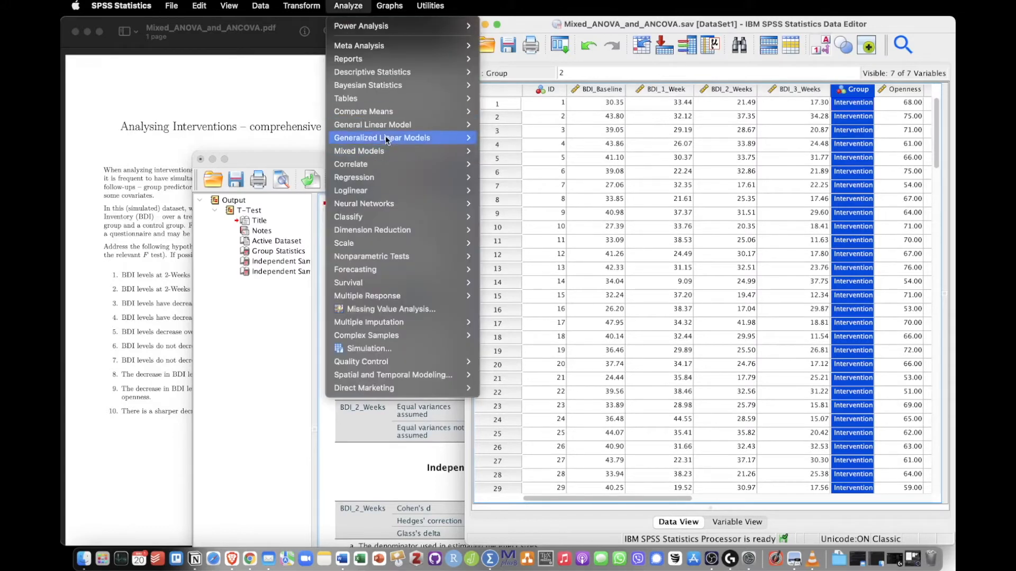
mouse_move(385, 126)
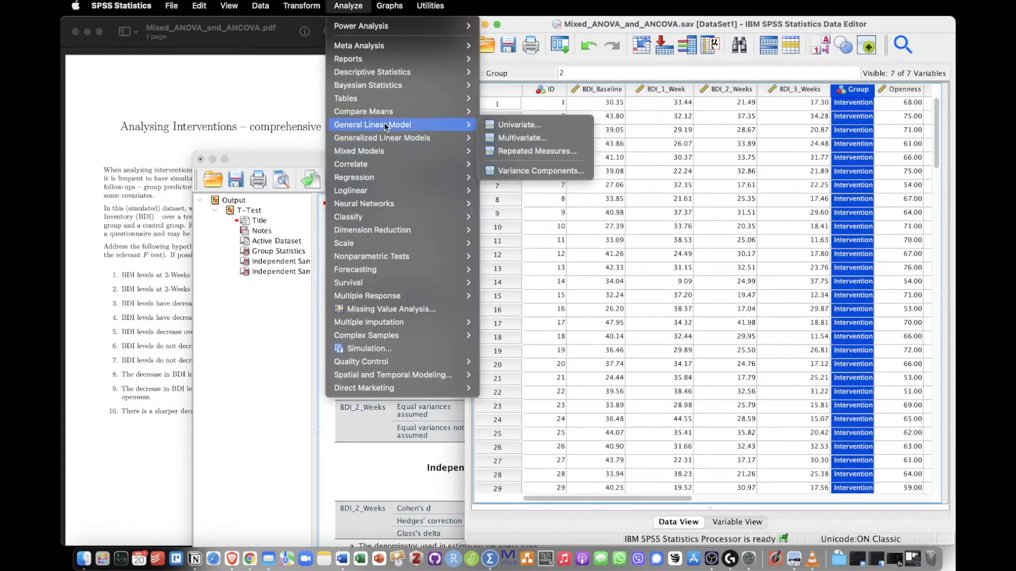
left_click(568, 127)
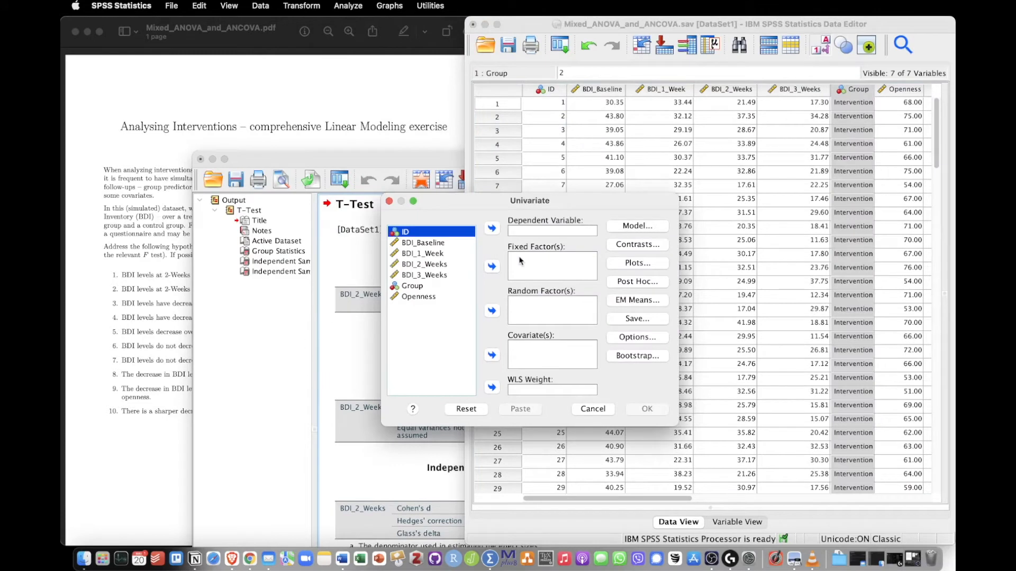
left_click(406, 291)
left_click_drag(405, 291, 544, 270)
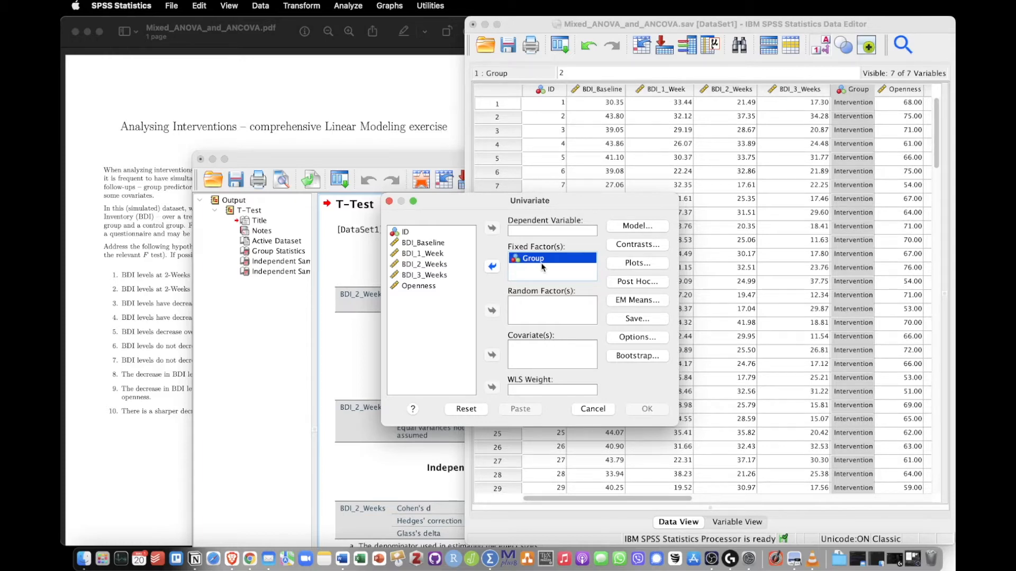
left_click(366, 120)
left_click_drag(233, 275, 384, 275)
left_click(570, 200)
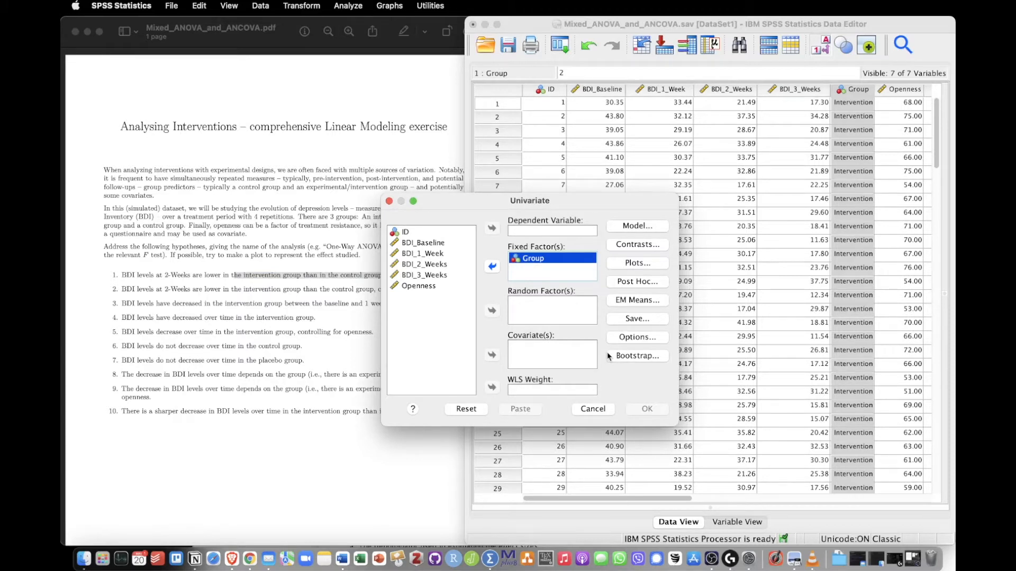
left_click(593, 411)
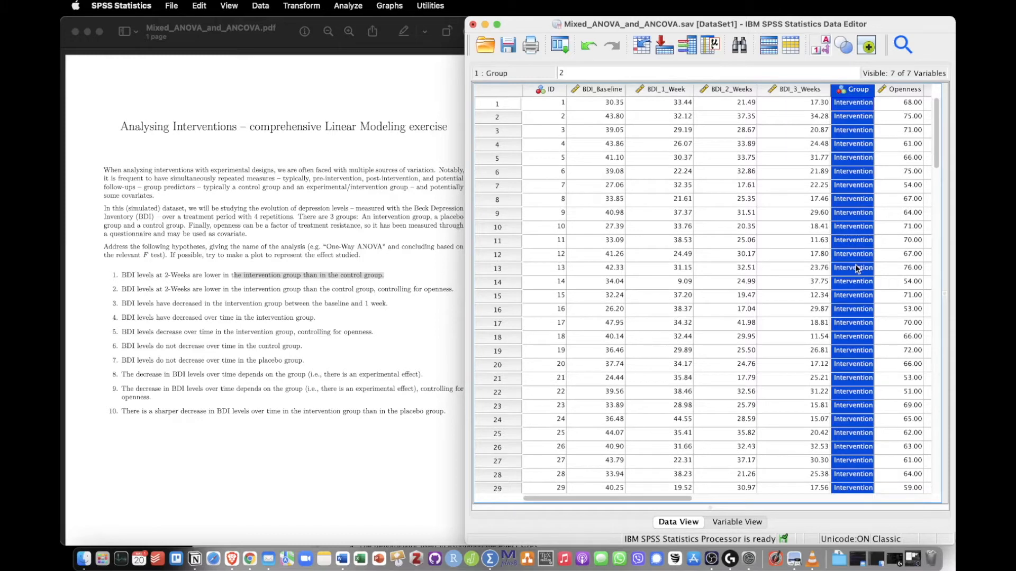
Step: Go through the cases in the Group column and check the numeric codes behind the value labels, restoring the labels
scroll(857, 268, "down", 10)
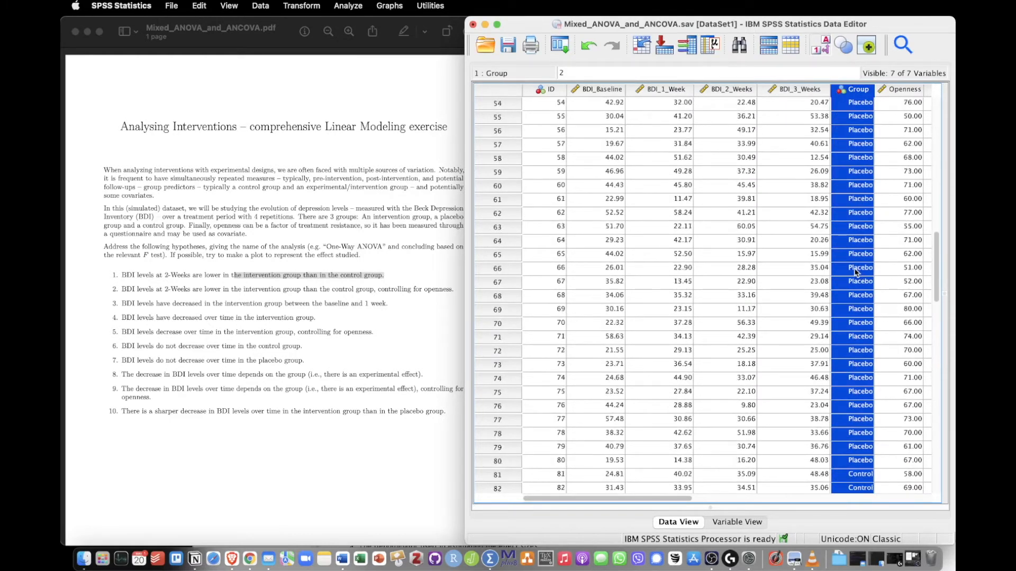
scroll(855, 272, "up", 1)
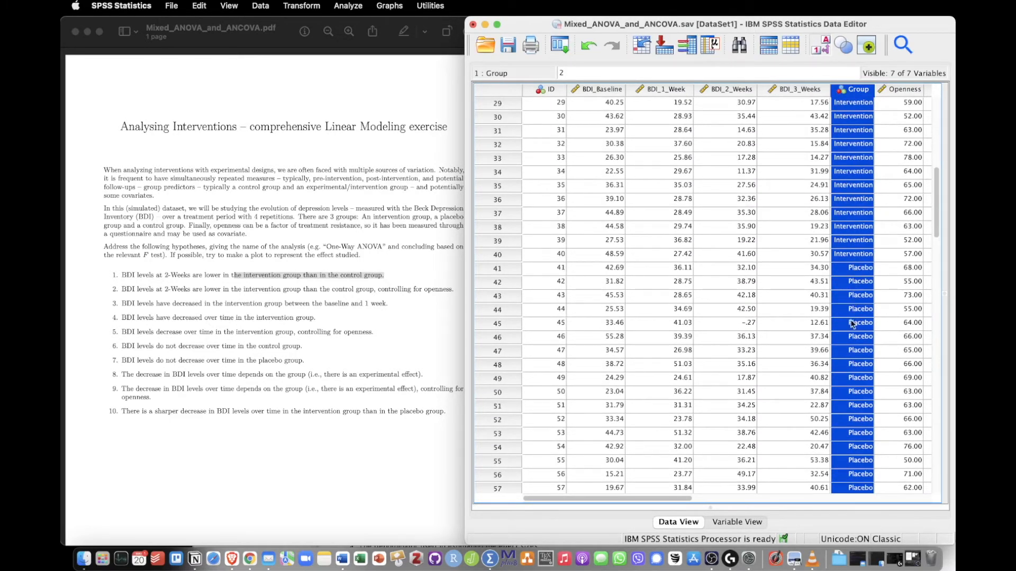
left_click(820, 49)
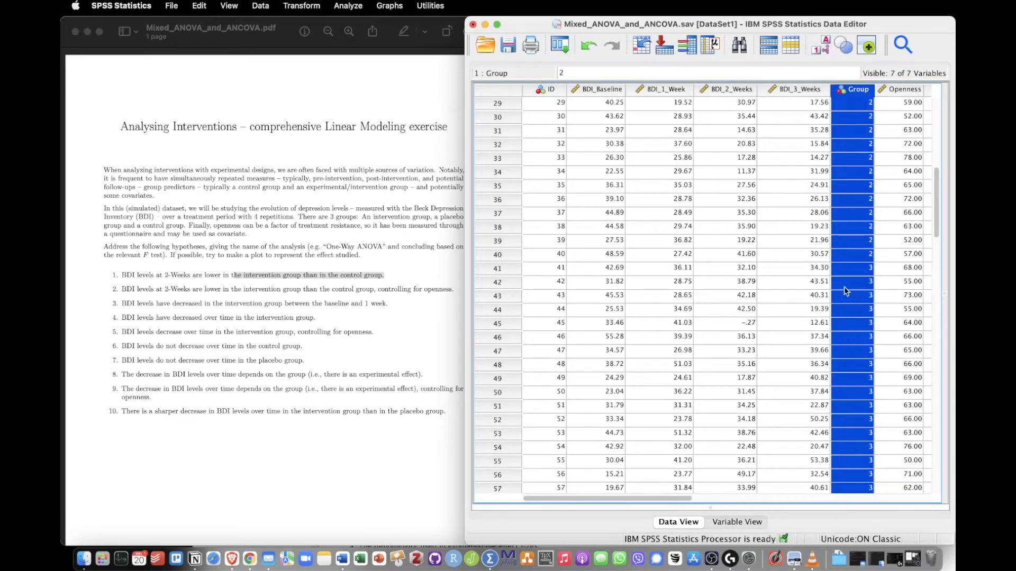
left_click(820, 46)
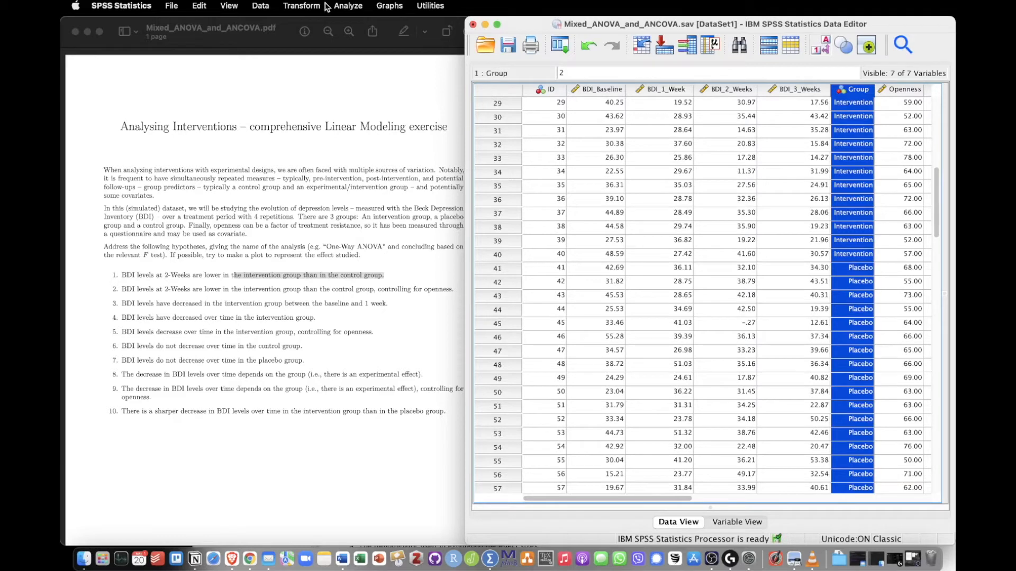
Step: Select only the cases satisfying the condition Group=1 OR Group=2, filtering out the unselected cases
left_click(263, 7)
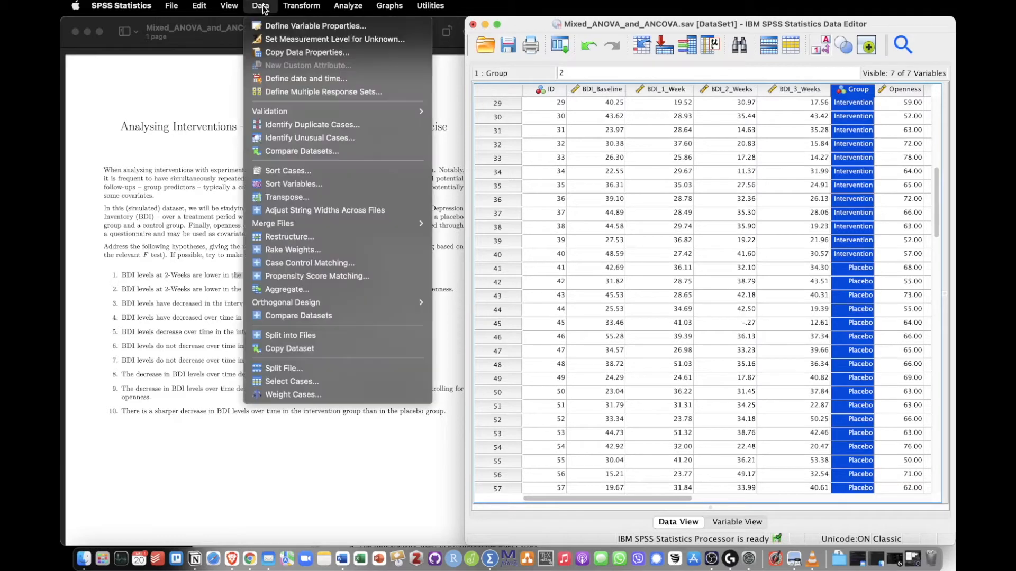
left_click(324, 384)
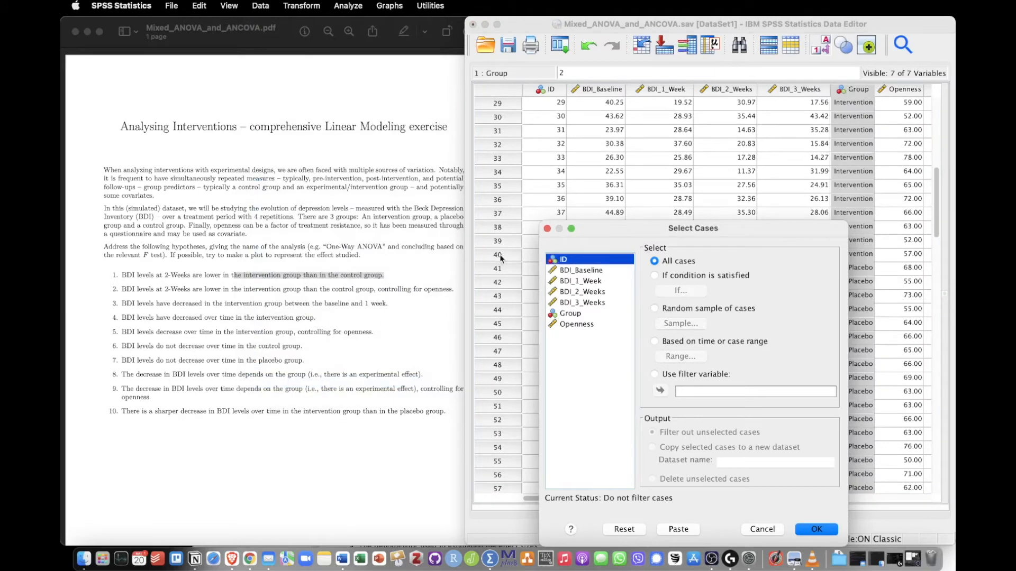
left_click_drag(607, 231, 467, 98)
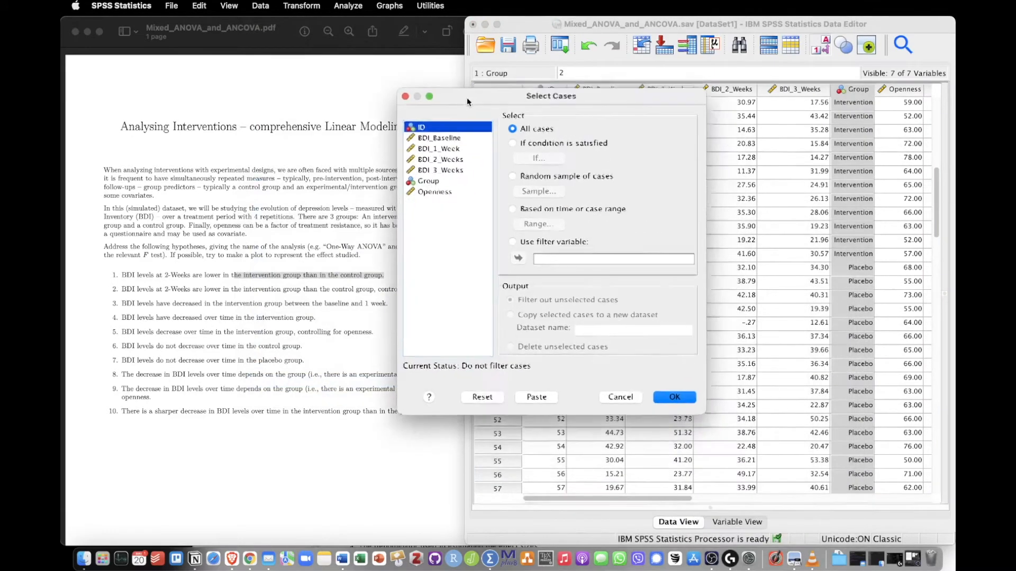
left_click(511, 143)
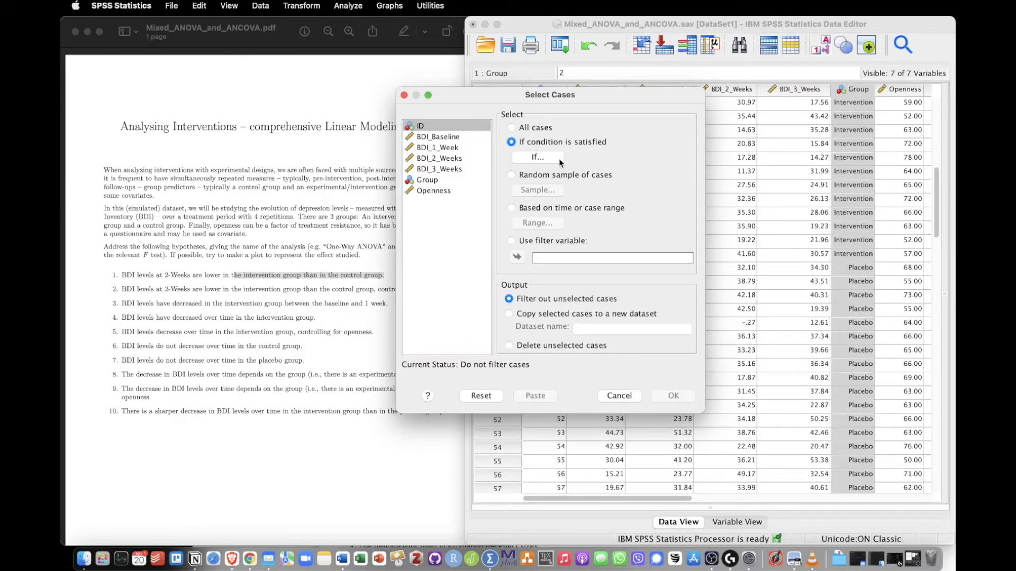
left_click(560, 162)
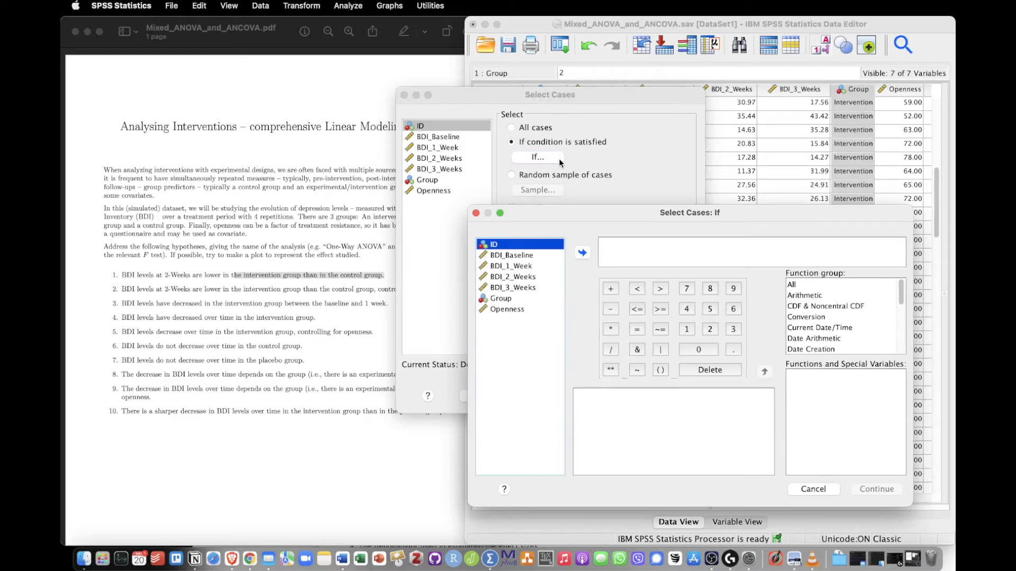
left_click_drag(556, 233, 450, 85)
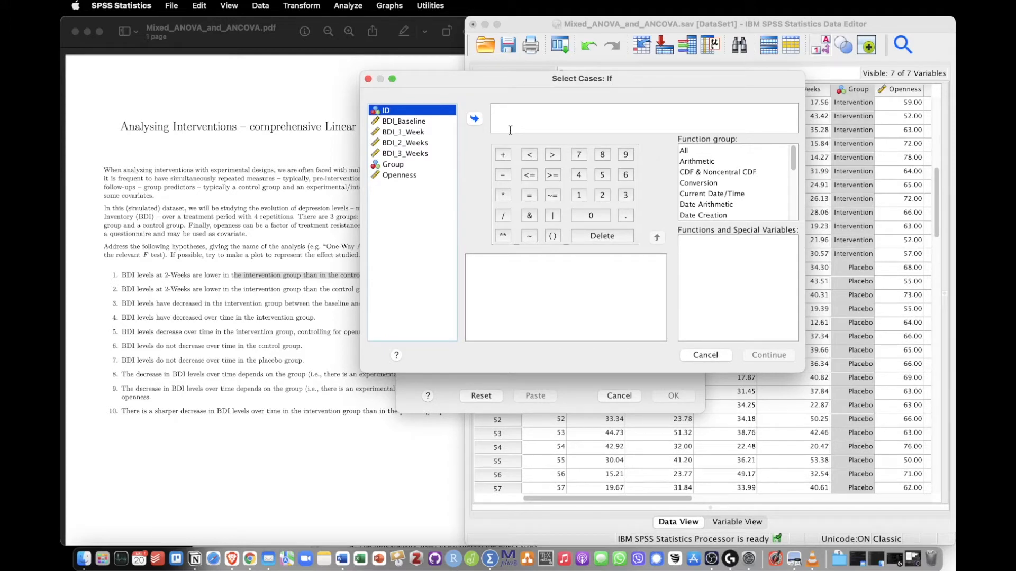
double_click(393, 165)
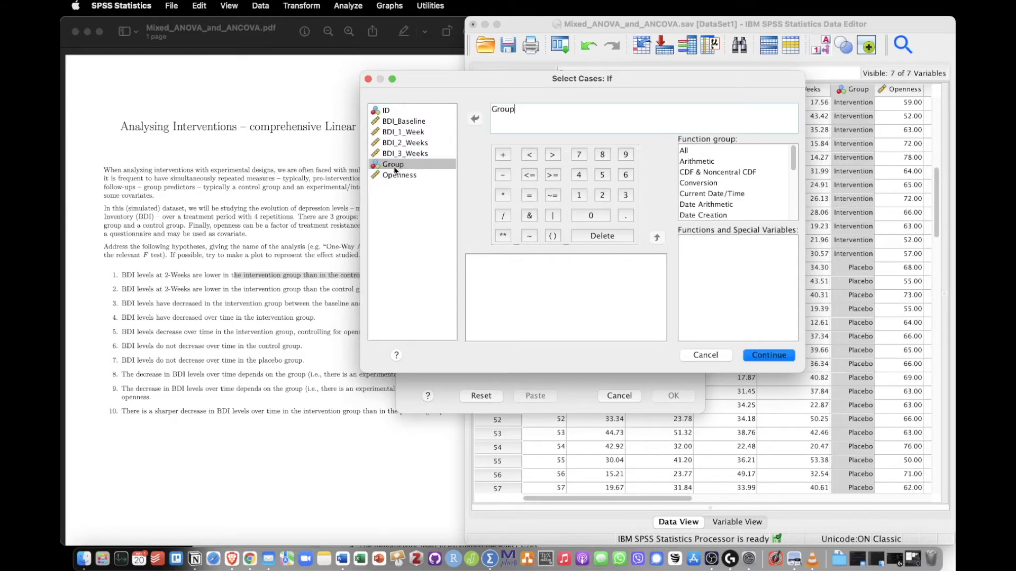
type("=1 OR Group=2")
left_click(791, 357)
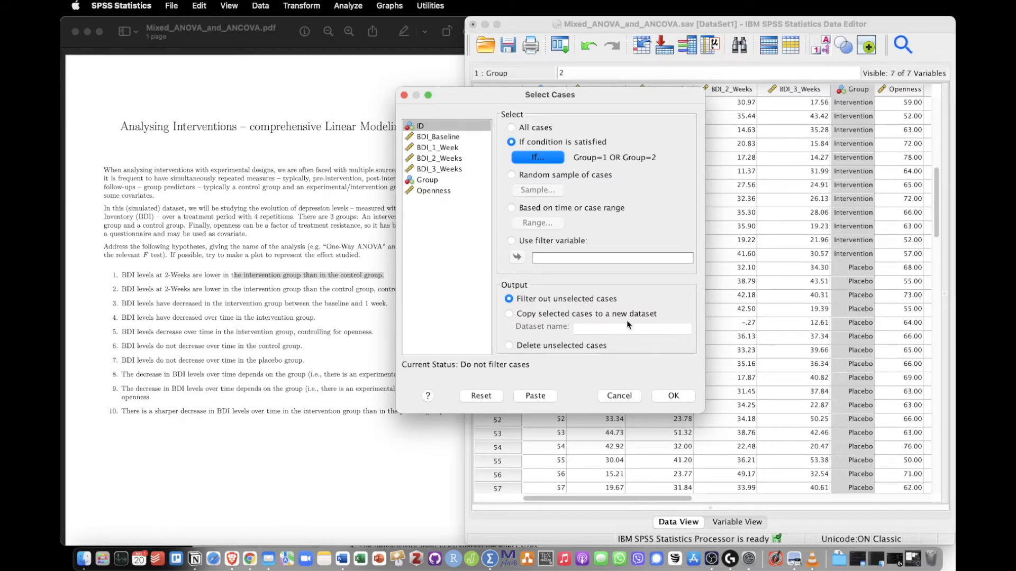
left_click(688, 397)
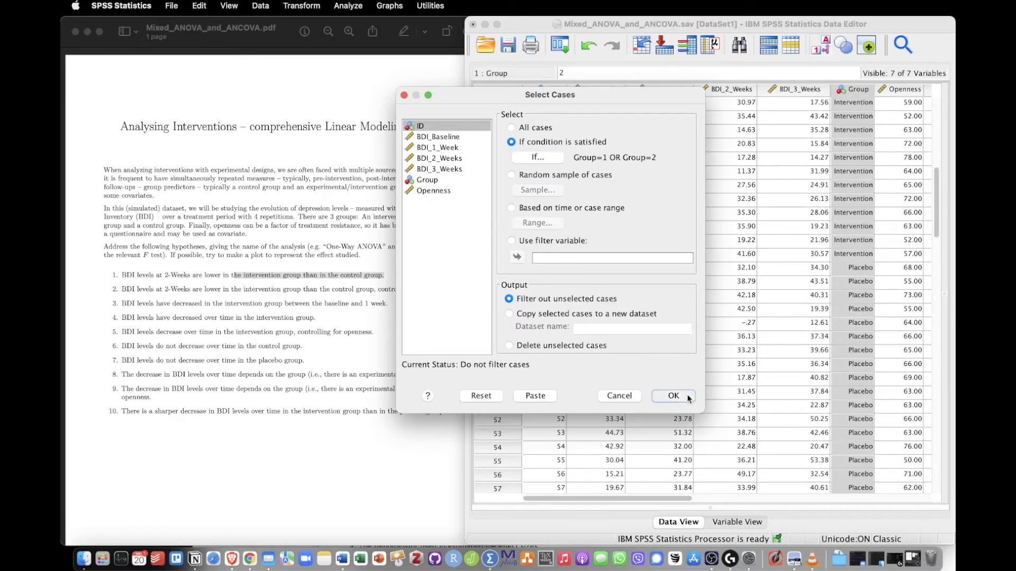
left_click(688, 397)
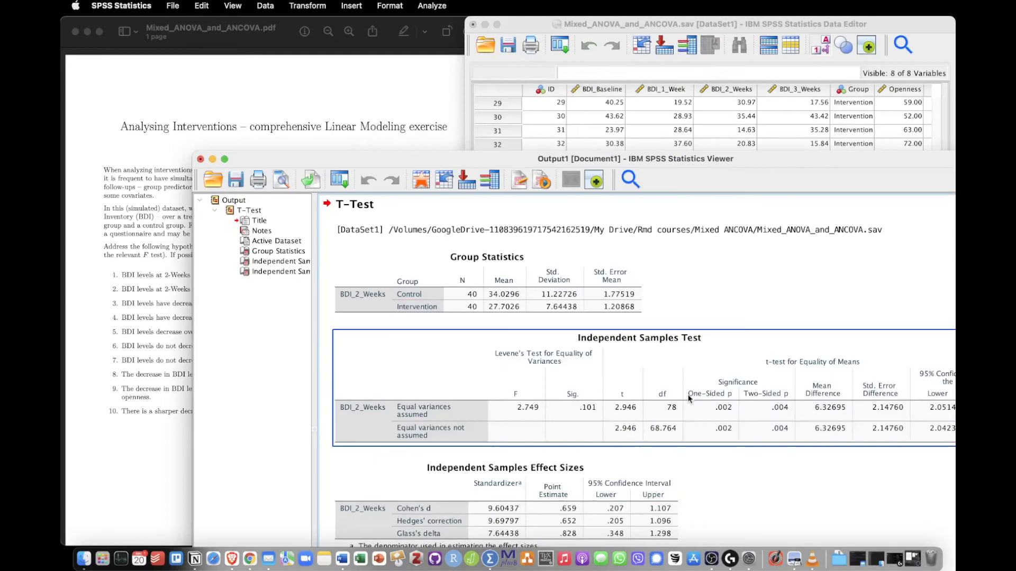
Step: Look through the filtered dataset from first to last case, checking the filter_$ variable against the groups that remain
left_click(541, 24)
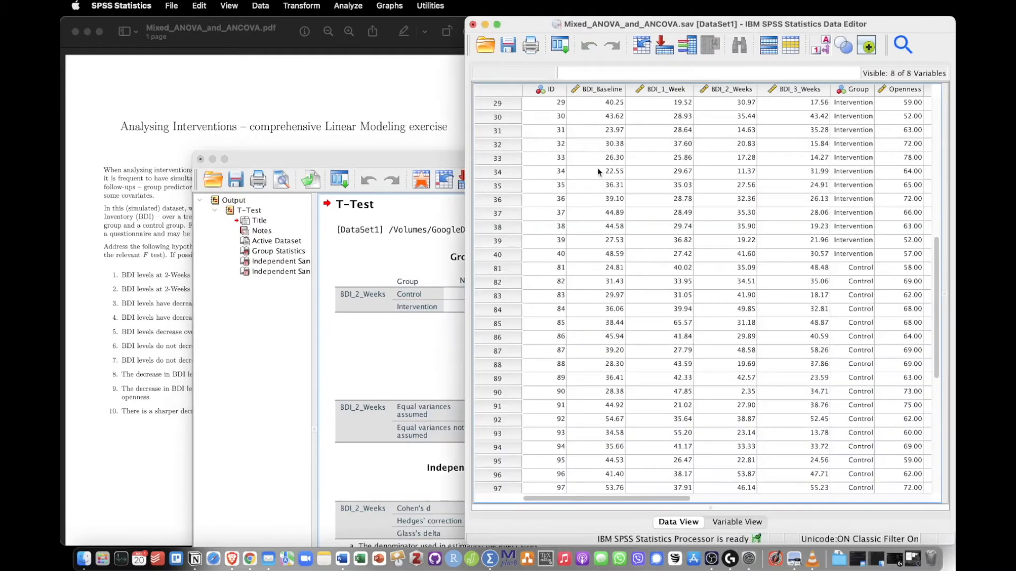
scroll(598, 172, "right", 10)
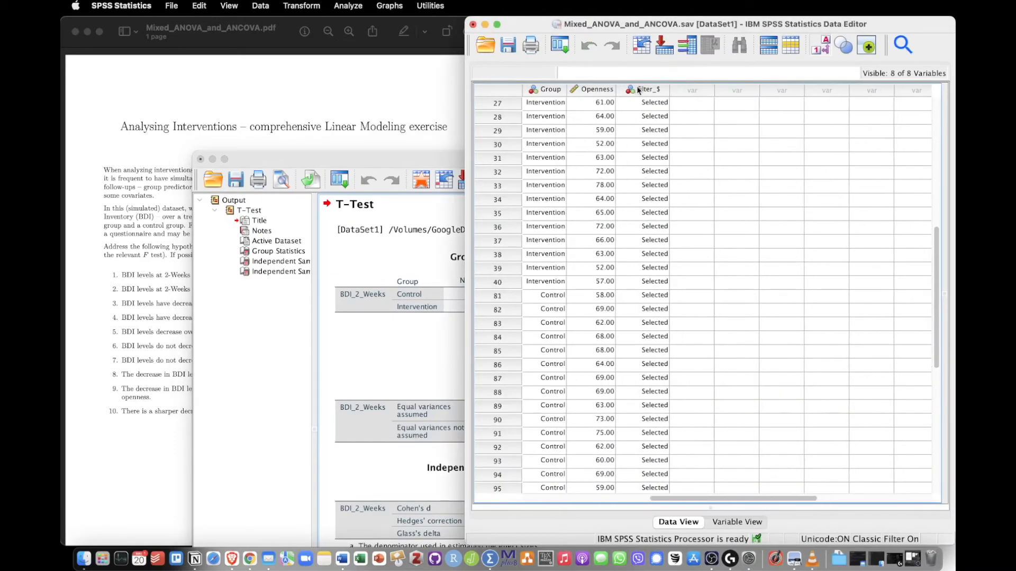
left_click(646, 94)
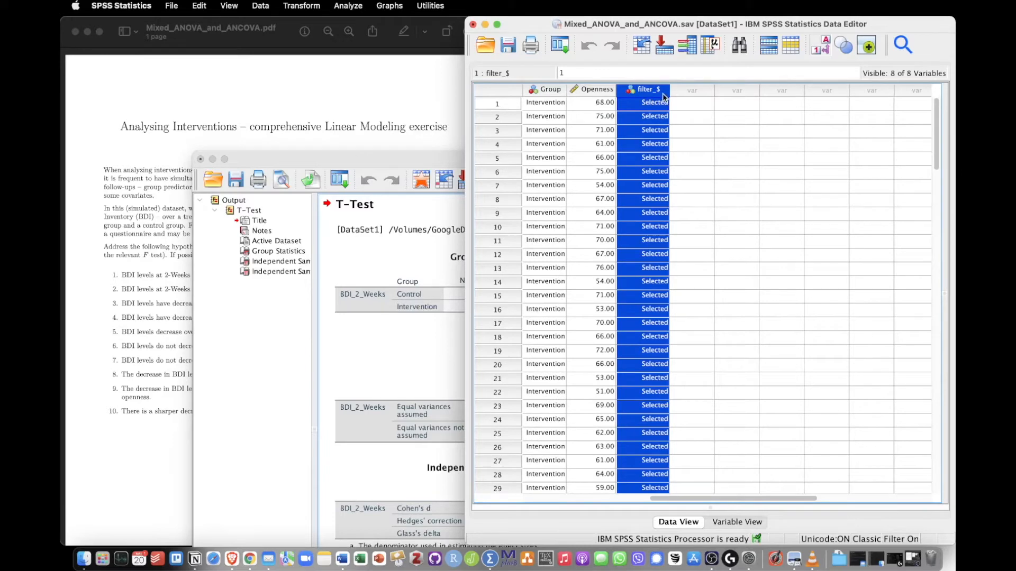
scroll(656, 122, "down", 3)
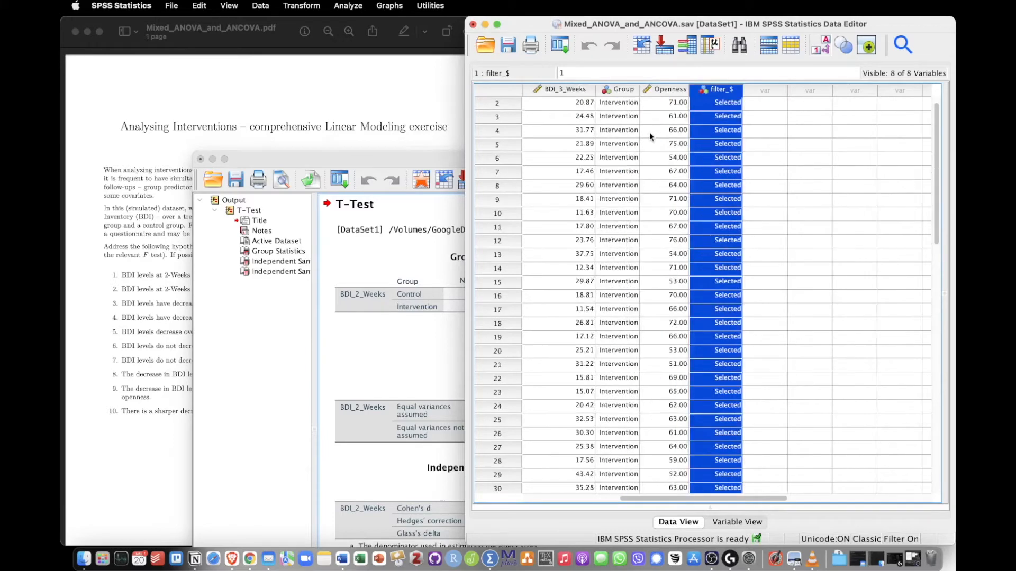
scroll(650, 136, "down", 20)
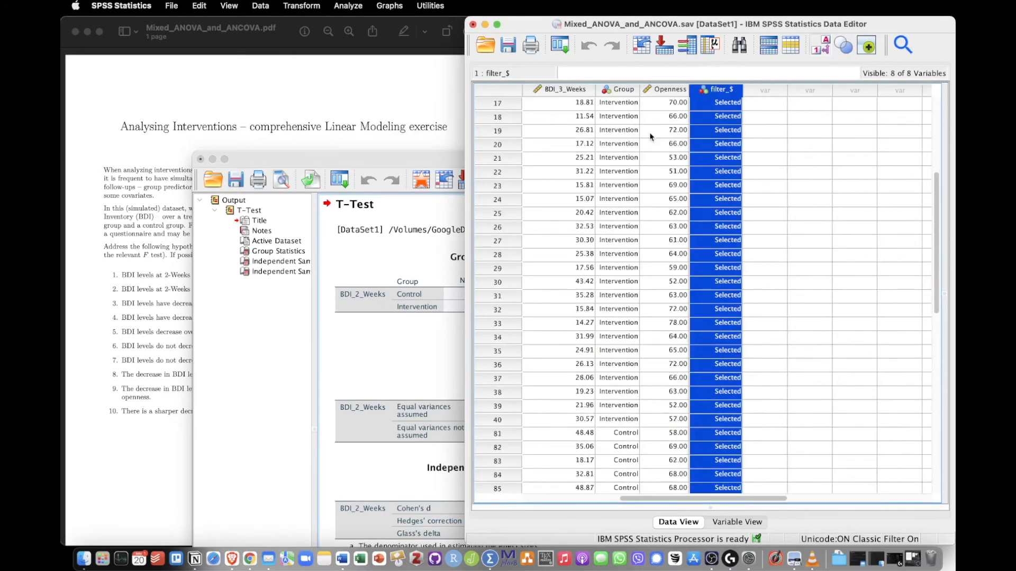
scroll(650, 136, "down", 2)
scroll(650, 136, "left", 2)
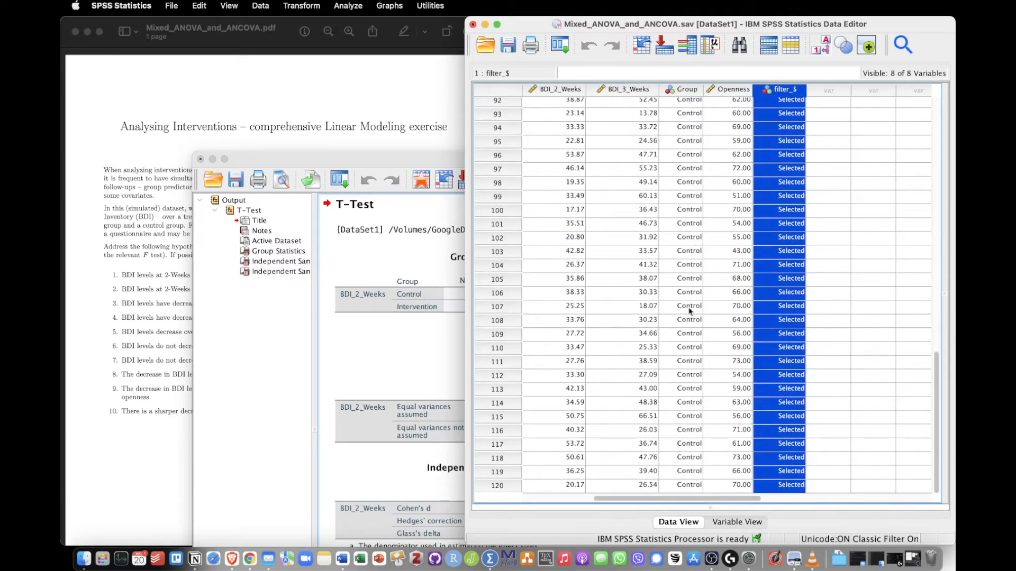
scroll(691, 366, "left", 2)
scroll(693, 370, "up", 3)
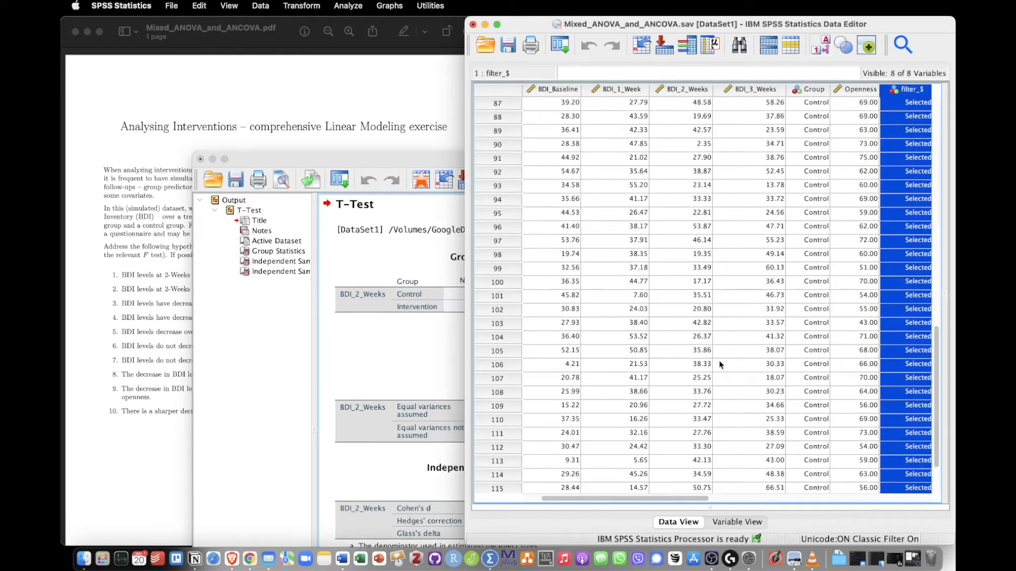
scroll(813, 267, "right", 1)
scroll(812, 263, "up", 8)
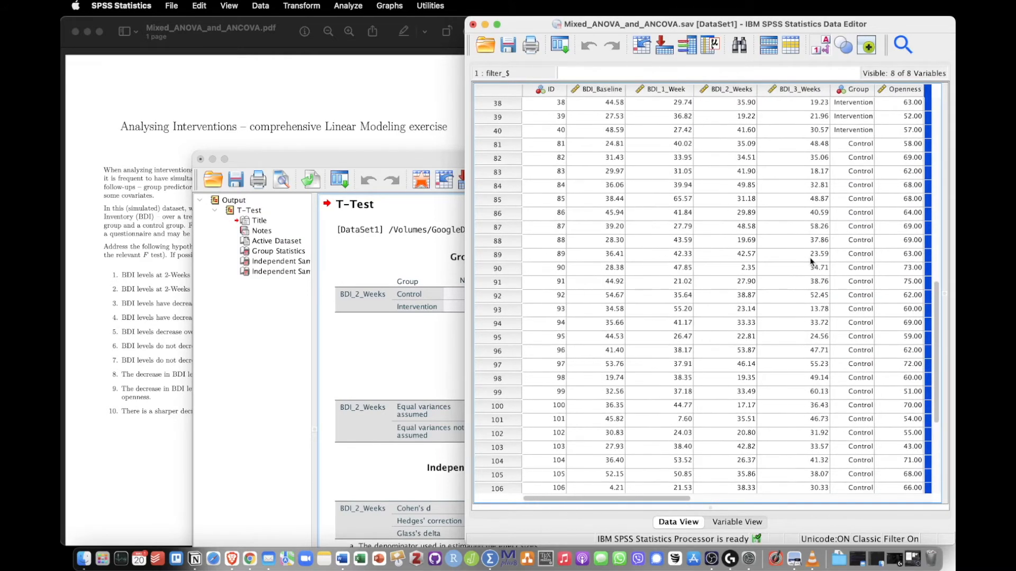
scroll(773, 201, "left", 2)
scroll(774, 201, "up", 3)
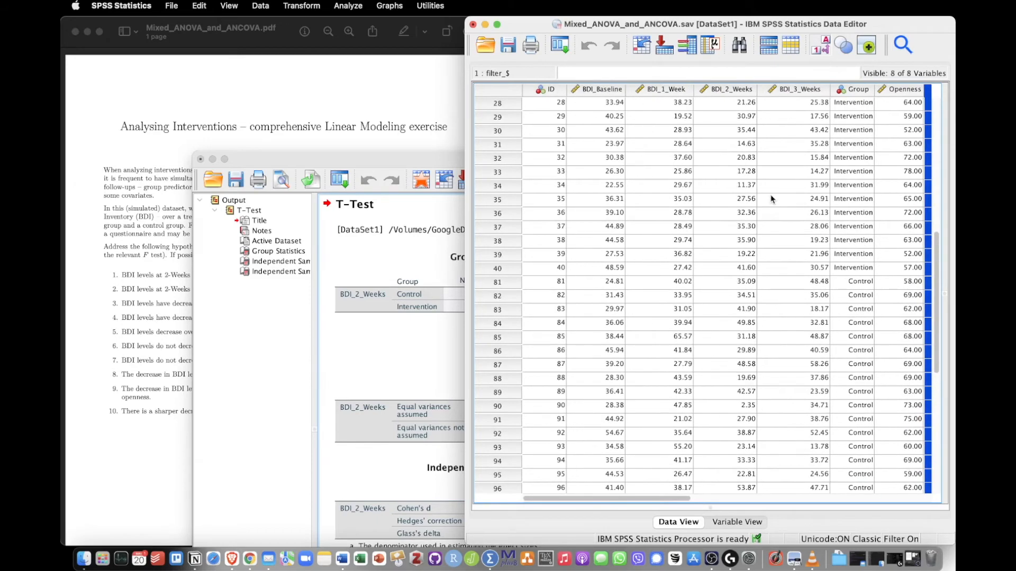
scroll(796, 199, "right", 2)
scroll(795, 199, "up", 8)
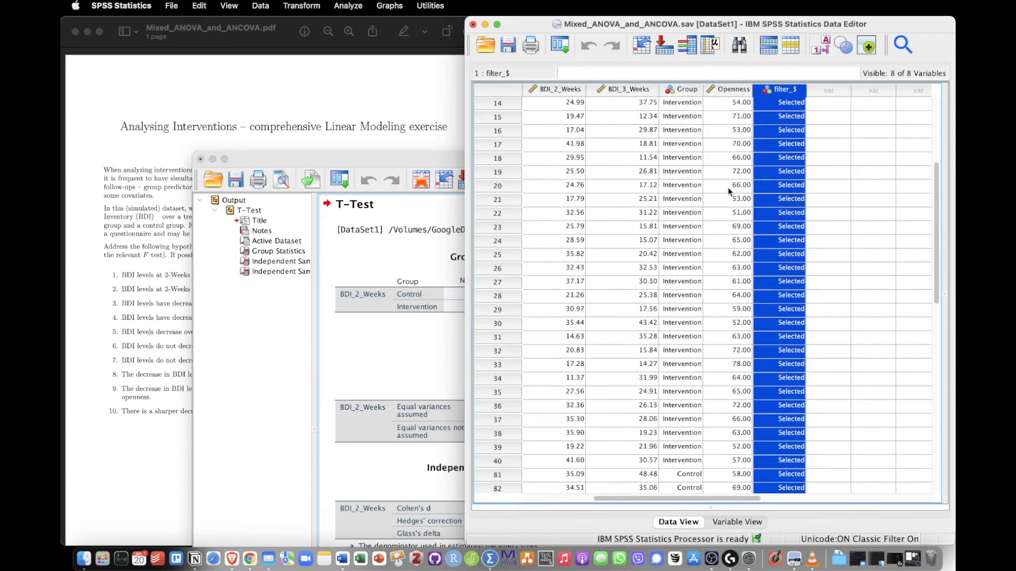
scroll(703, 164, "left", 3)
scroll(703, 161, "right", 5)
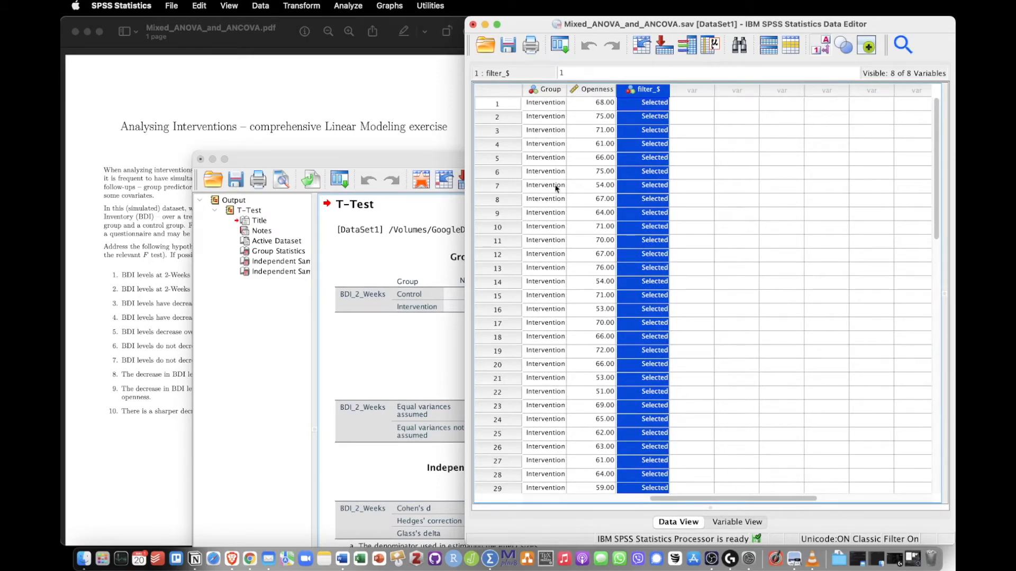
scroll(578, 274, "left", 5)
scroll(579, 274, "down", 15)
scroll(578, 274, "right", 5)
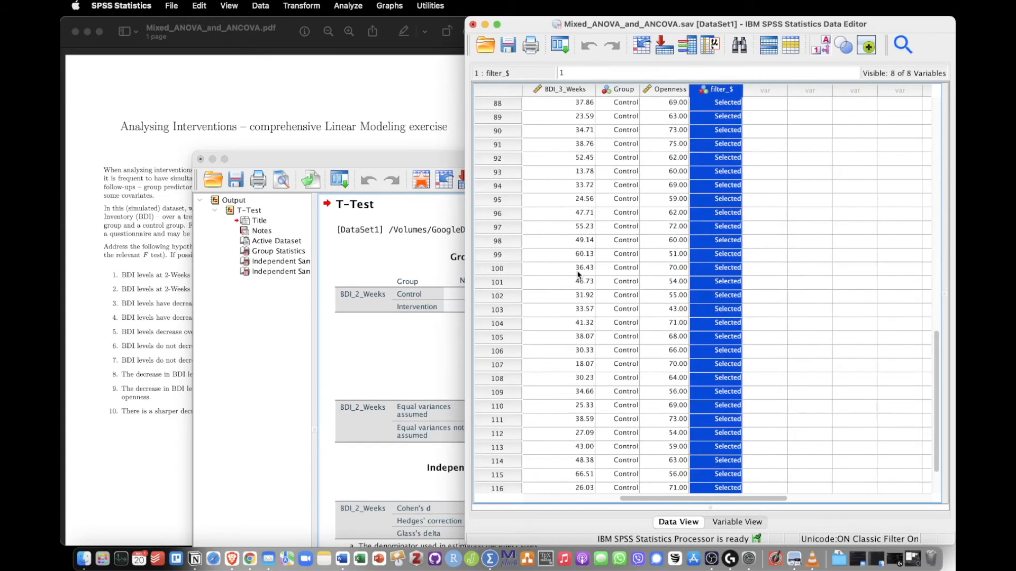
scroll(578, 274, "down", 6)
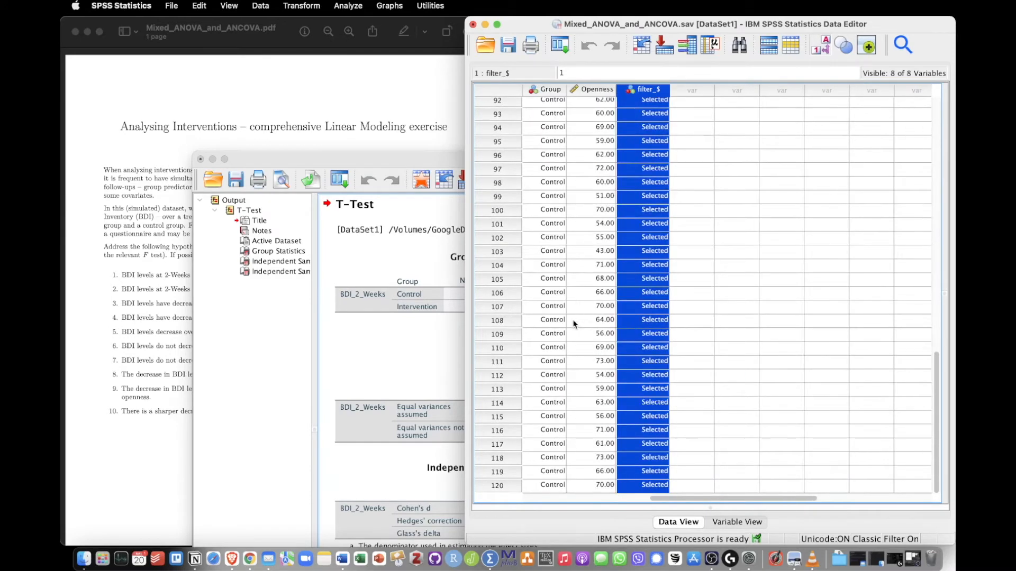
scroll(574, 324, "left", 5)
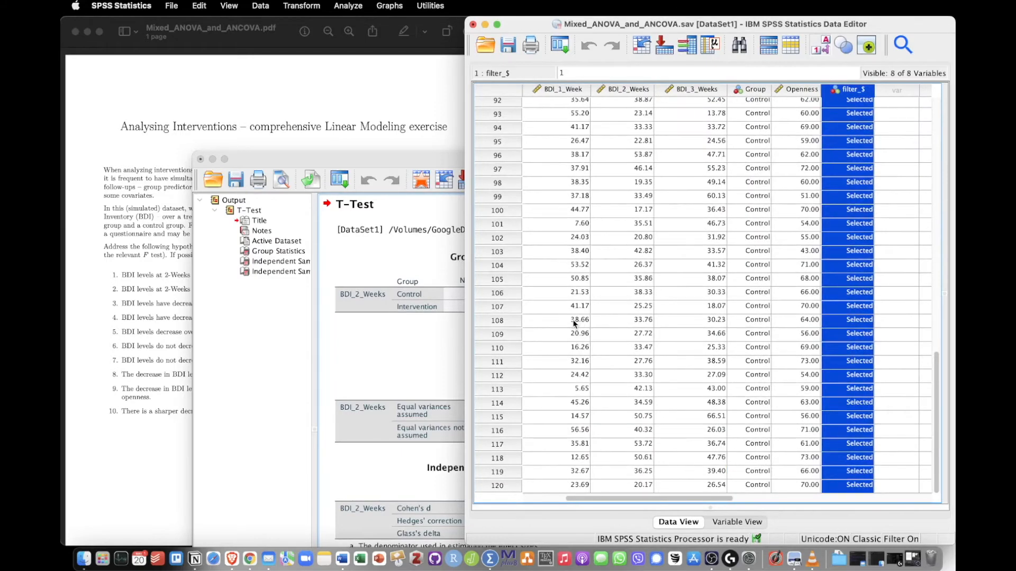
scroll(574, 324, "up", 10)
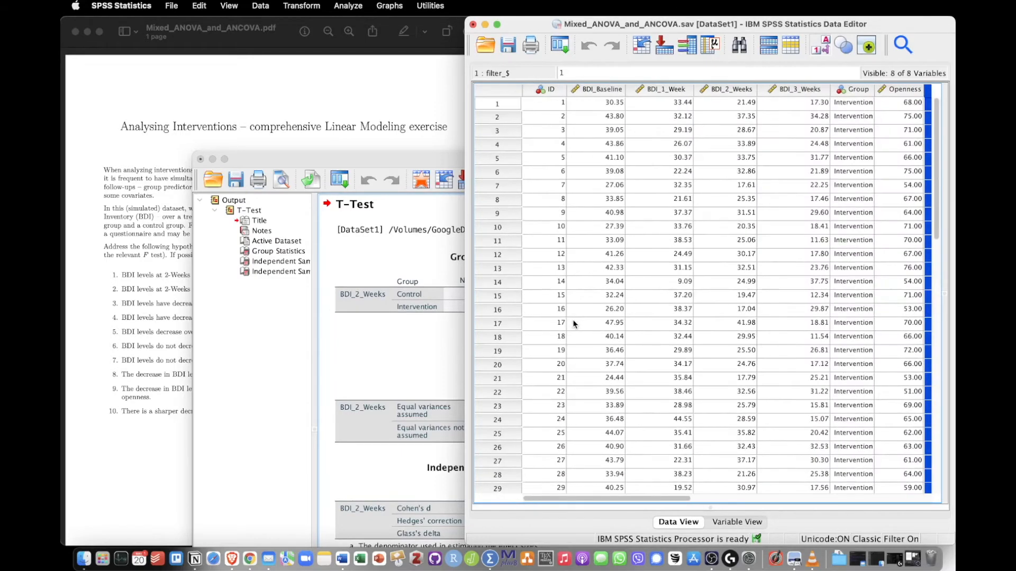
Step: Produce descriptive statistics for the Group variable, check its frequency tables, and move the output clear of the exercise sheet
right_click(861, 93)
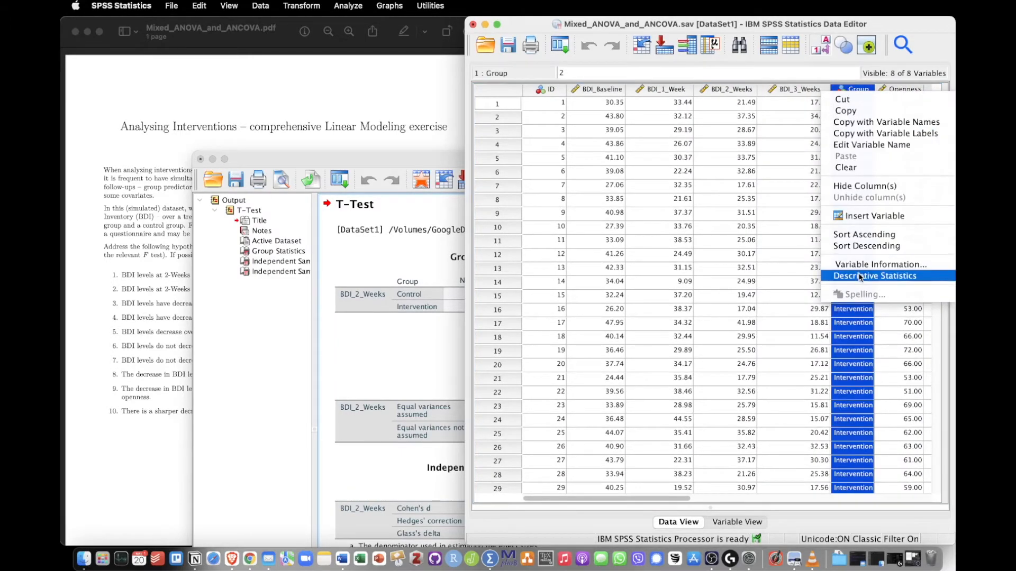
left_click(860, 276)
scroll(579, 313, "down", 2)
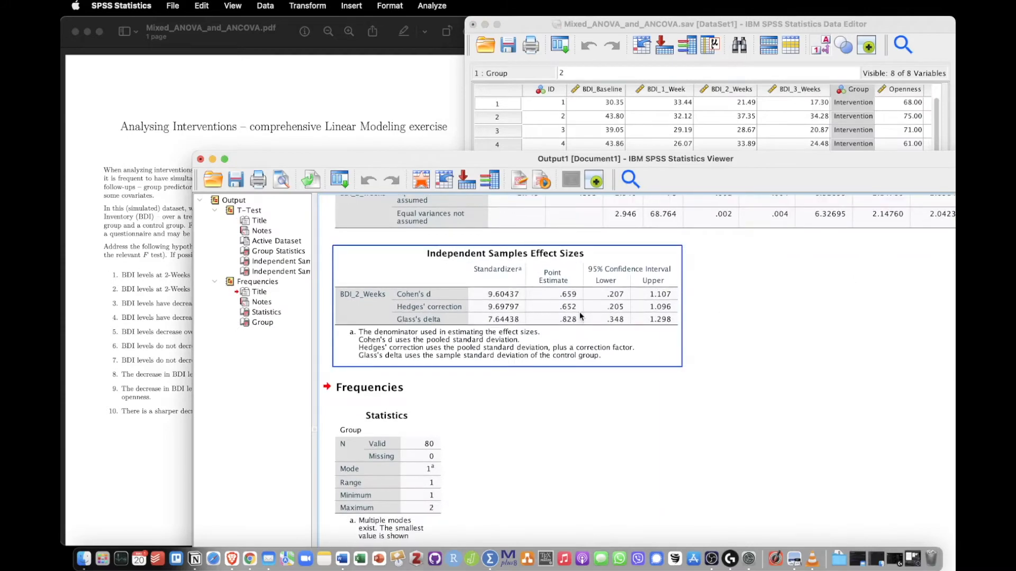
left_click_drag(470, 158, 476, 40)
left_click(449, 400)
left_click(385, 485)
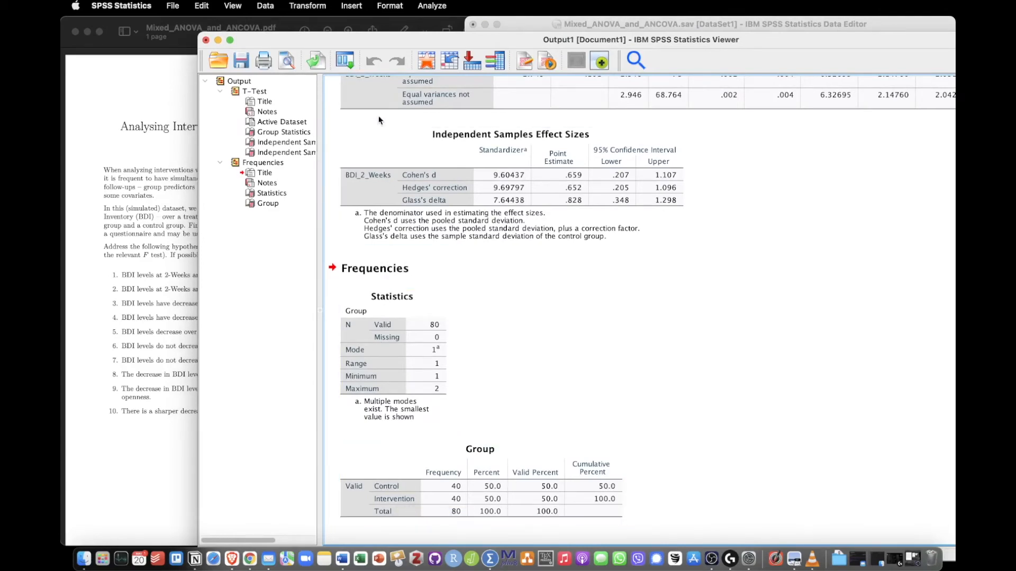
left_click_drag(353, 41, 501, 196)
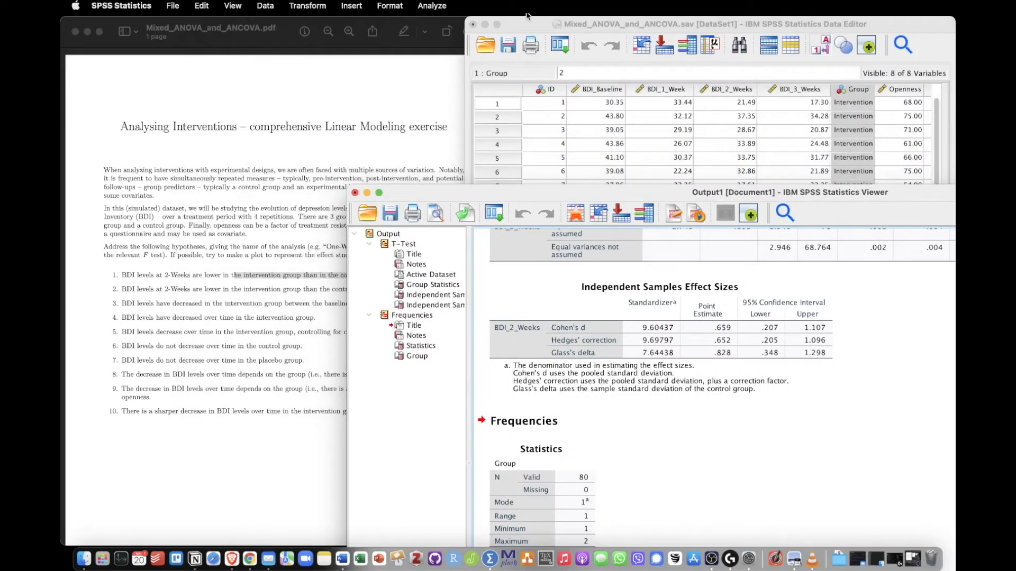
Step: Set up a Univariate general linear model with BDI_2_Weeks as the dependent variable and Group as the fixed factor
left_click(511, 30)
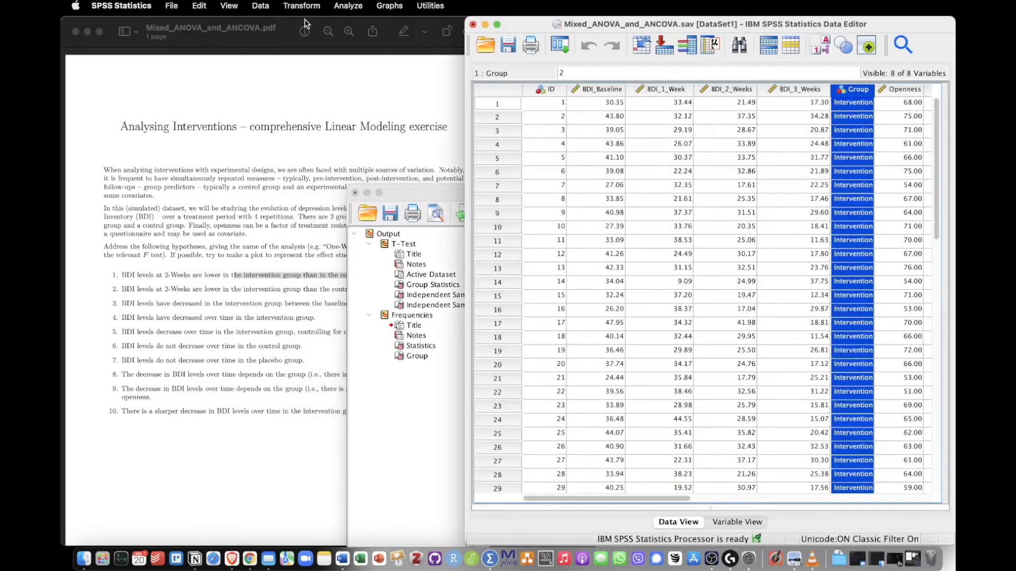
left_click(346, 7)
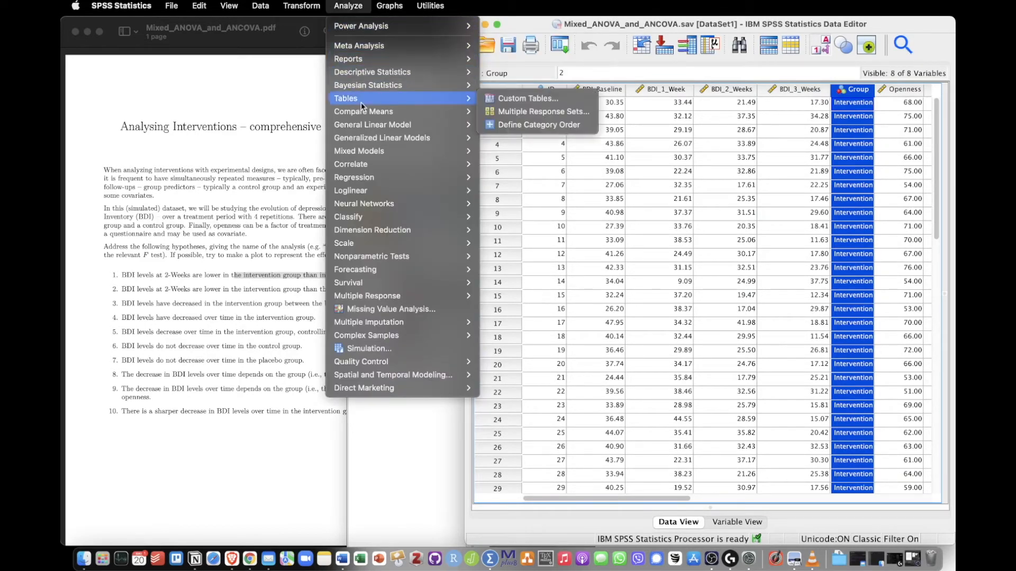
mouse_move(357, 123)
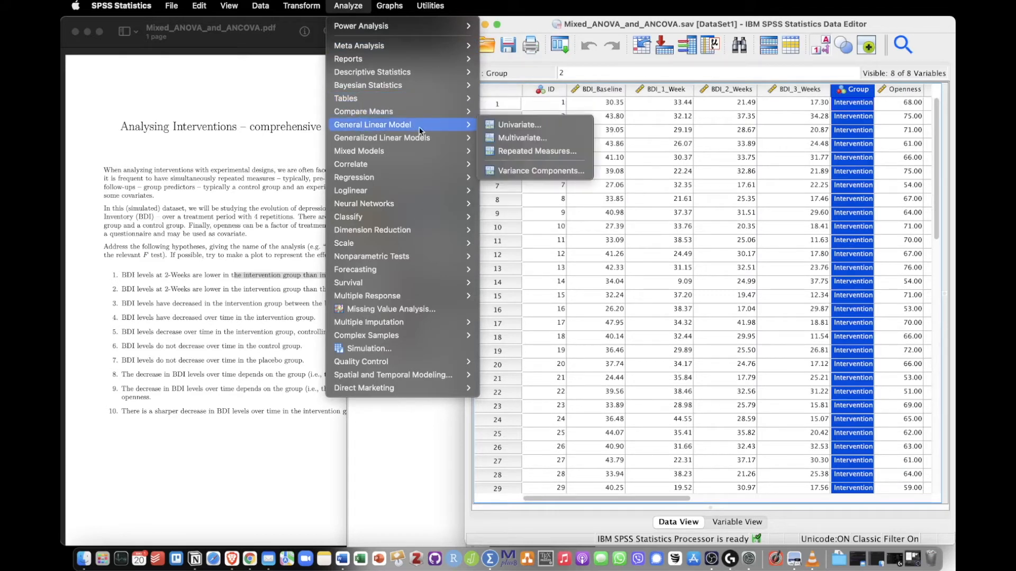
left_click(513, 124)
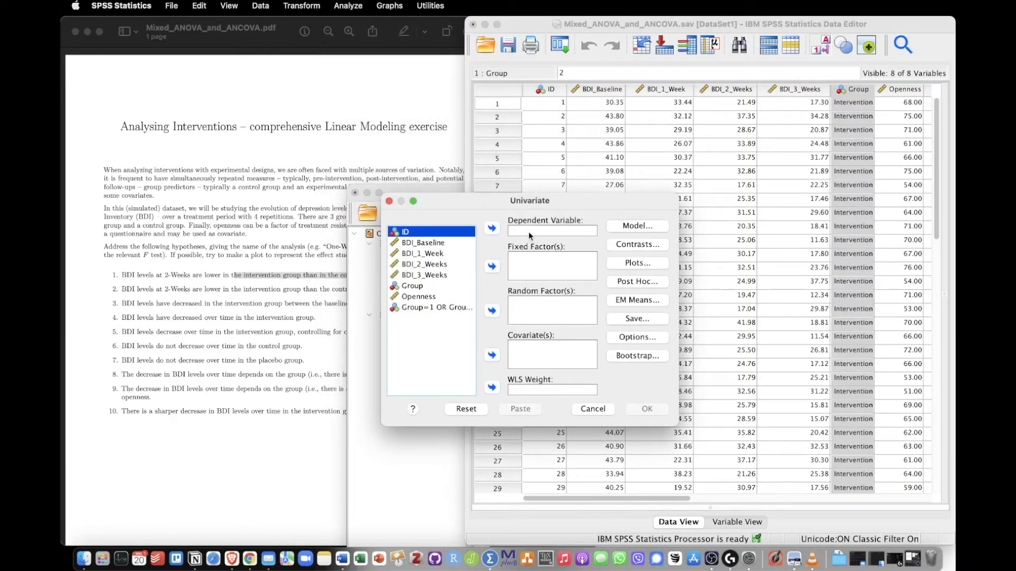
left_click(430, 268)
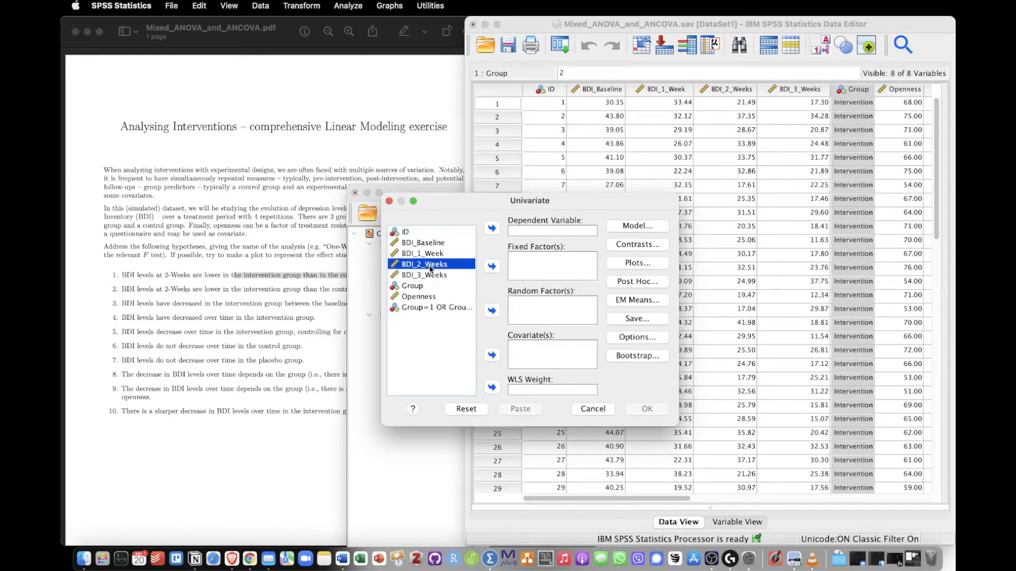
left_click(494, 228)
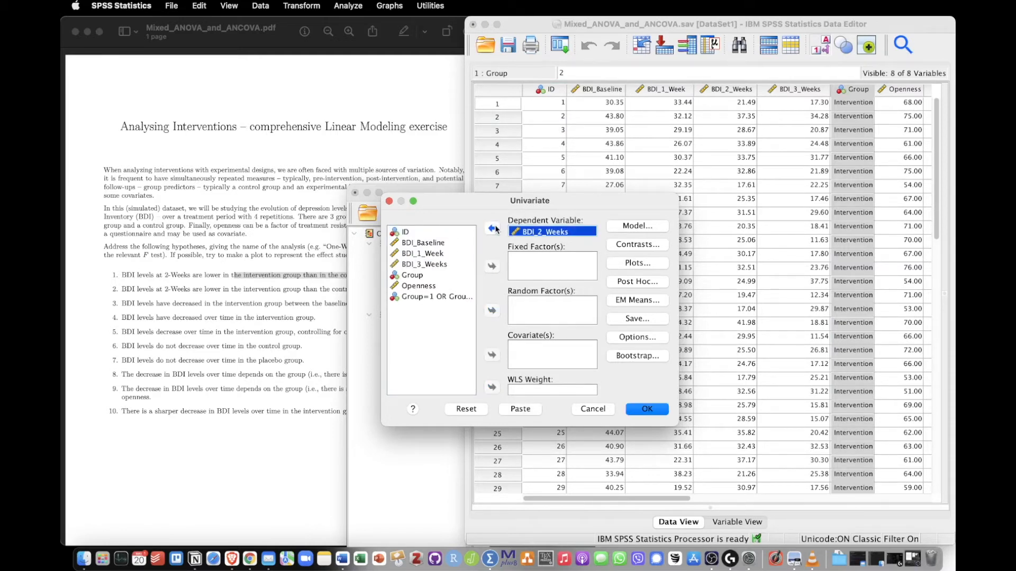
left_click(417, 277)
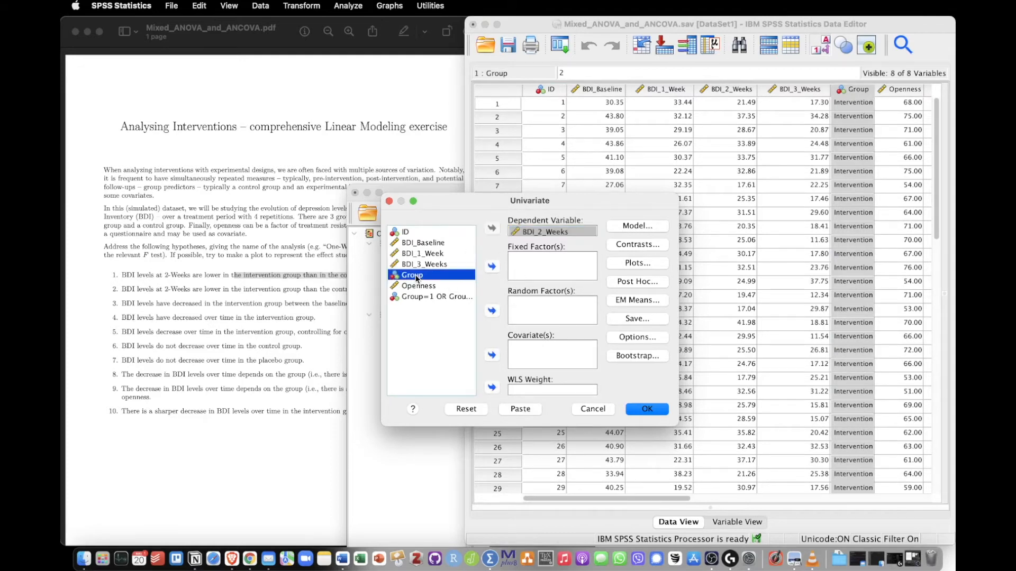
left_click(491, 267)
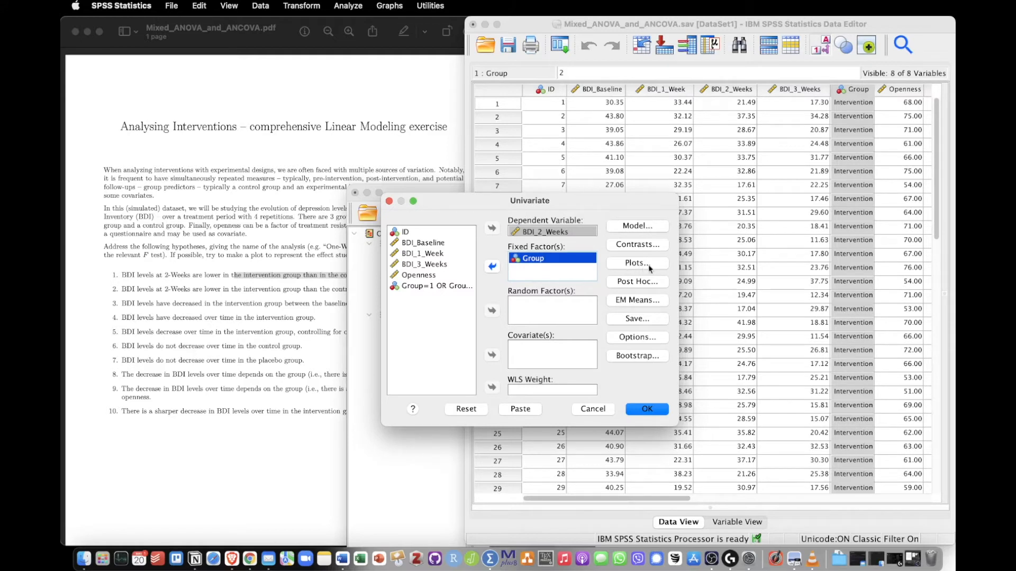
Step: Add a line-chart profile plot with Group on the horizontal axis and 95% confidence interval error bars
left_click(664, 267)
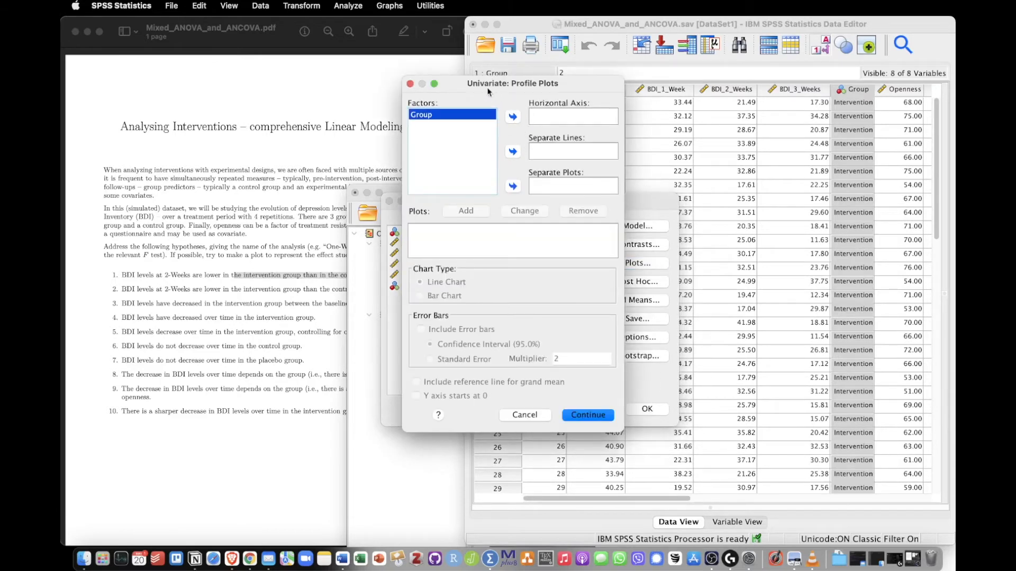
left_click(517, 118)
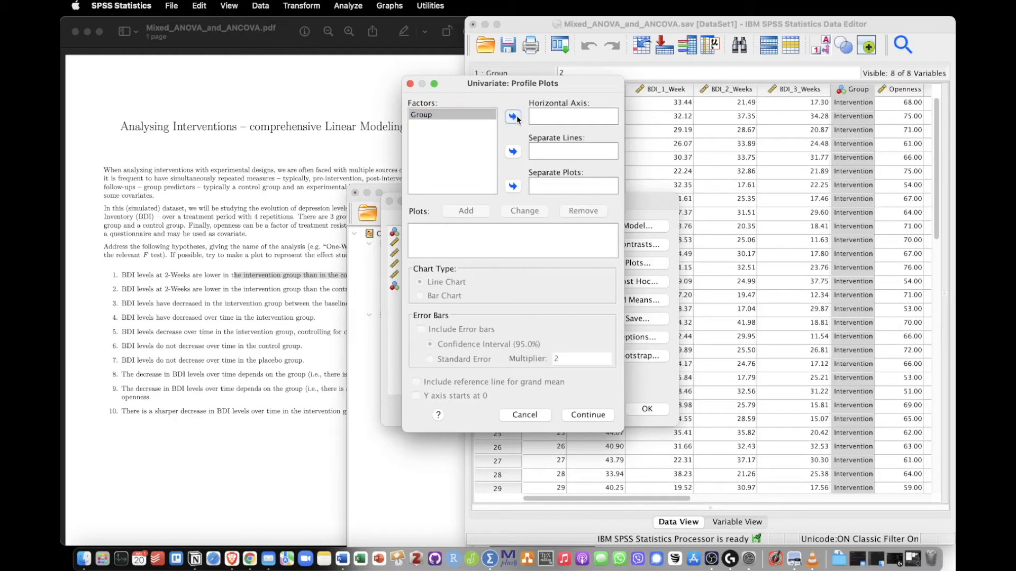
left_click(516, 118)
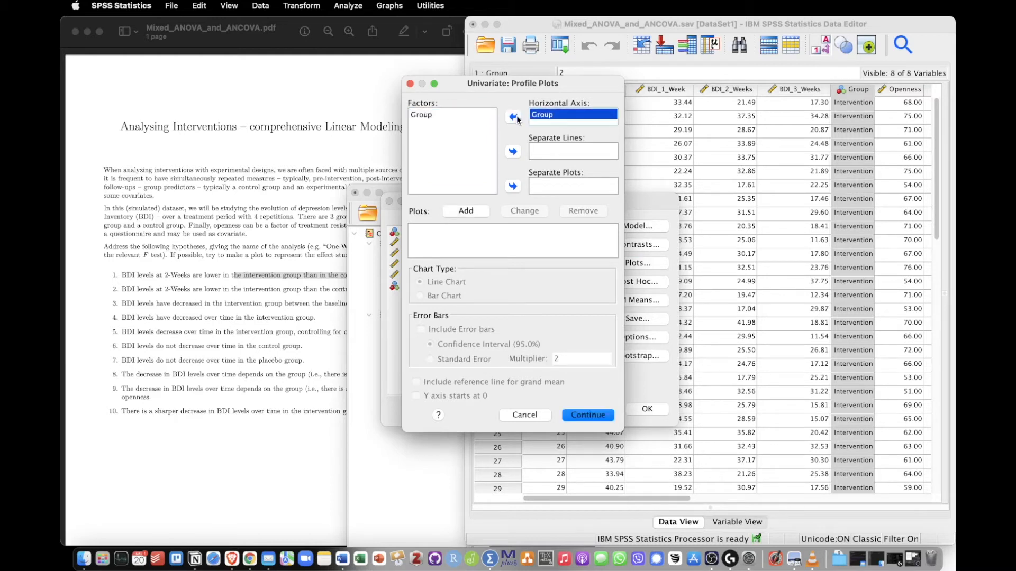
left_click(480, 211)
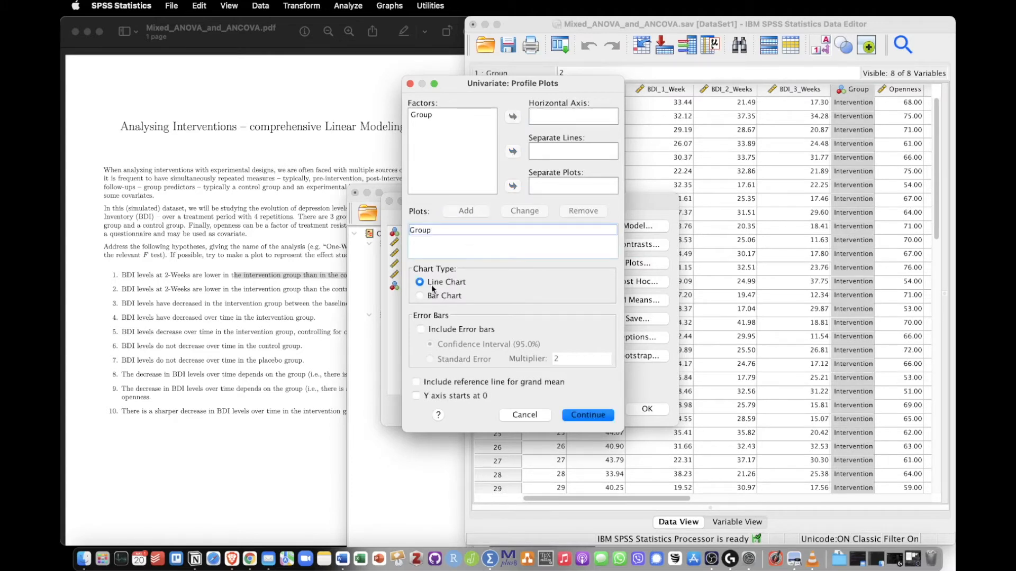
left_click(421, 329)
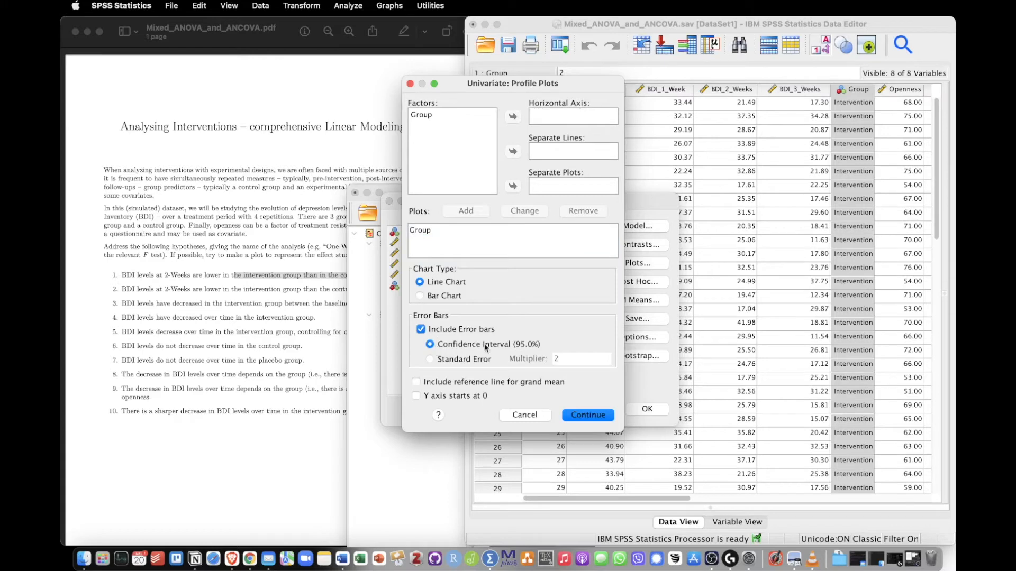
left_click(609, 418)
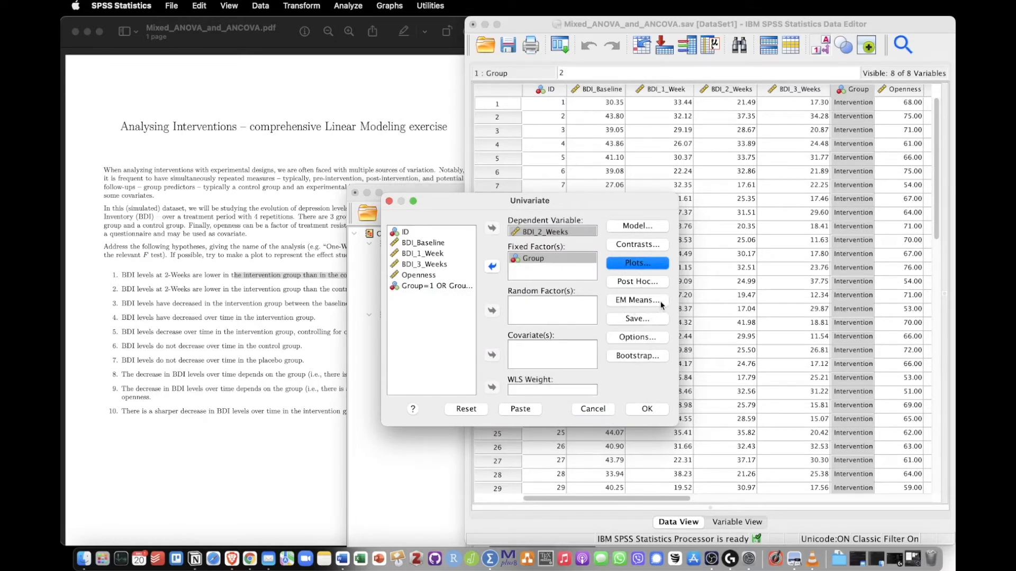
Step: Request estimated marginal means for the Group factor in the Univariate model
left_click(660, 301)
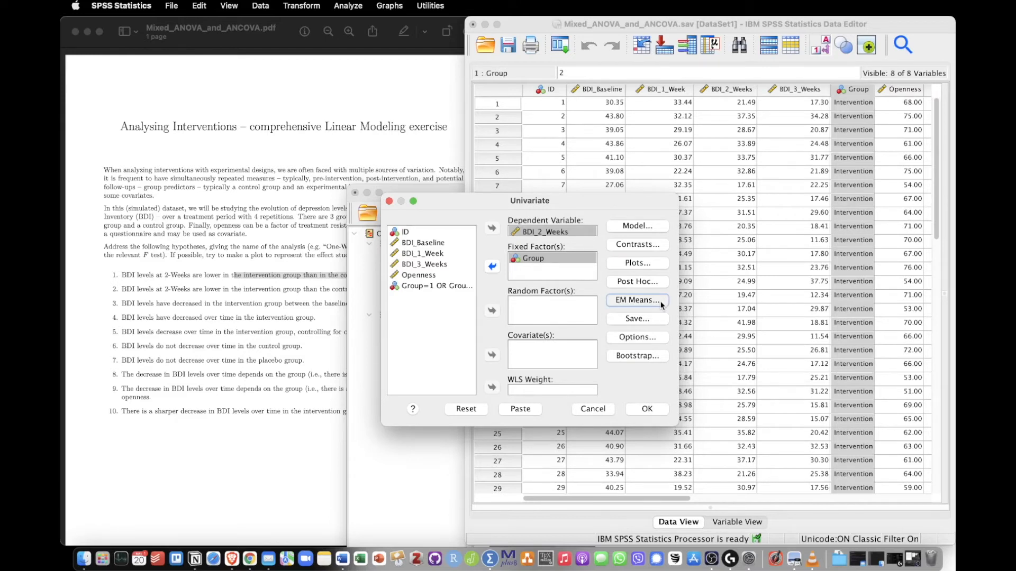
left_click(403, 235)
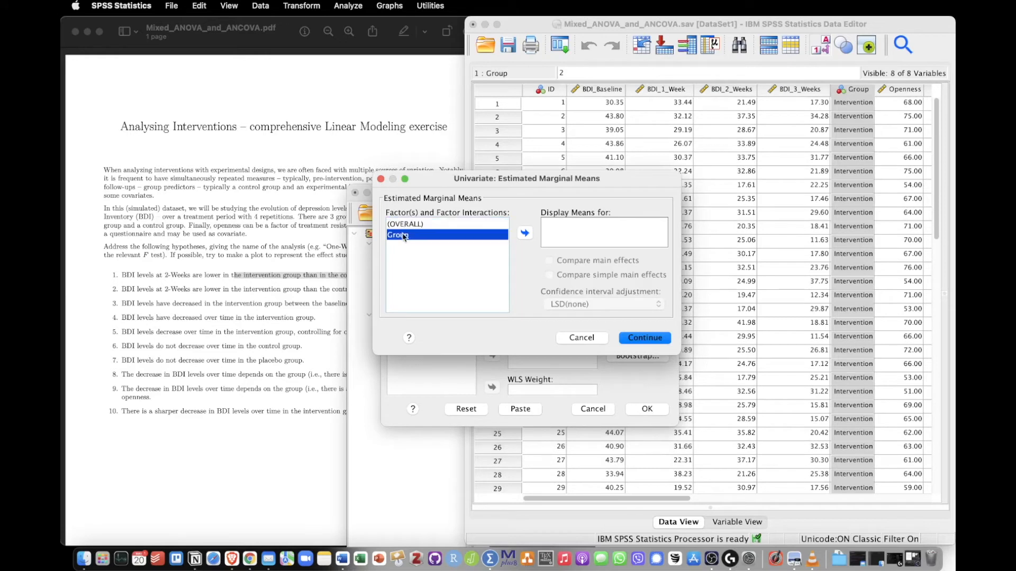
left_click(524, 232)
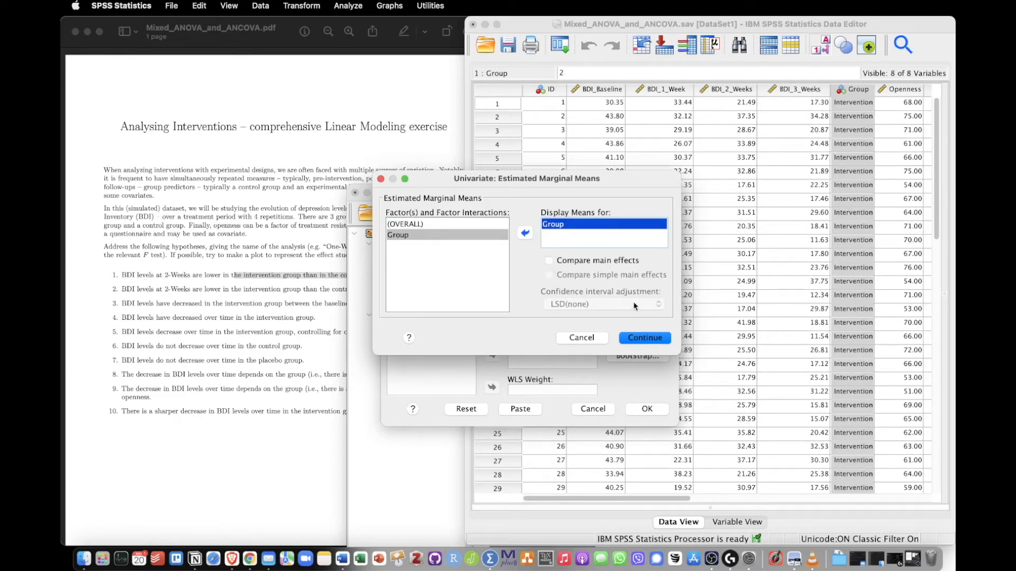
left_click(650, 341)
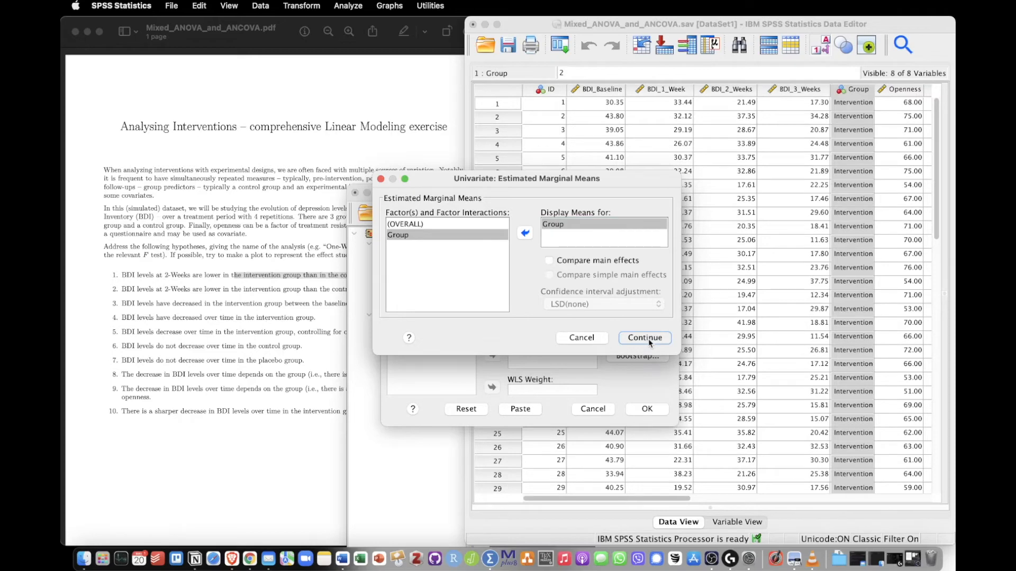
left_click(649, 340)
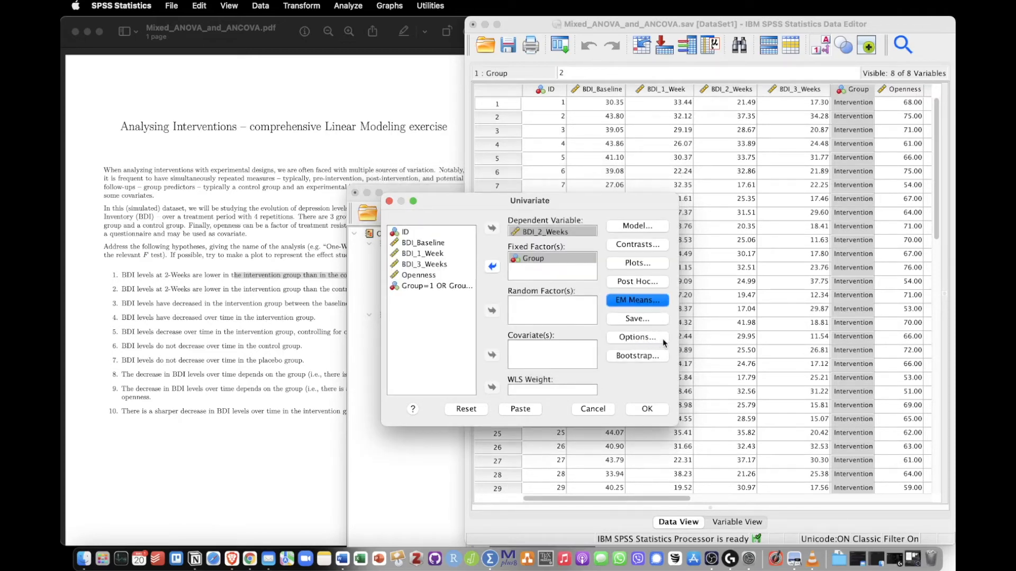
Step: Include estimates of effect size in the Univariate options and run the analysis
left_click(662, 341)
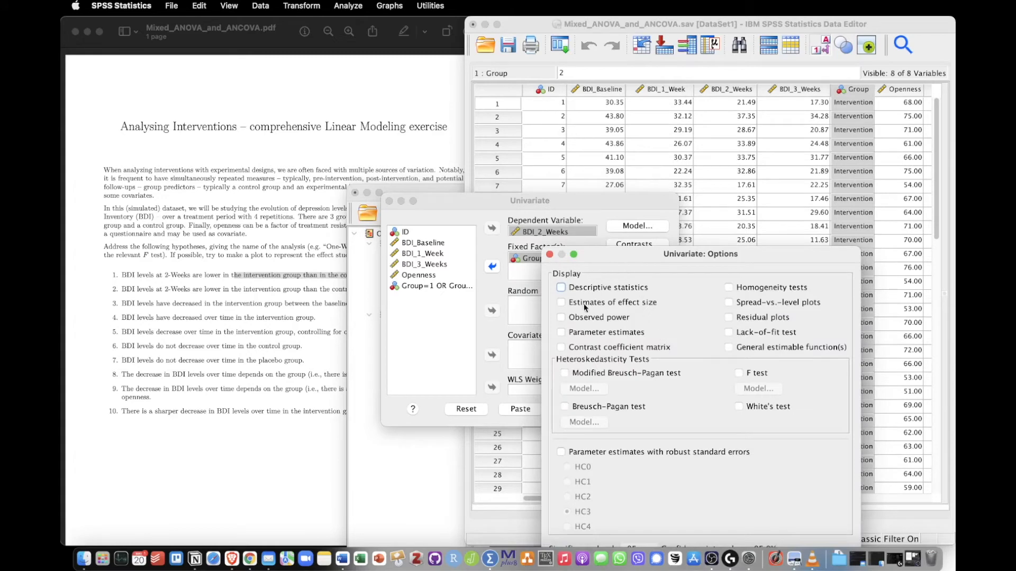
left_click(589, 304)
left_click_drag(605, 258, 526, 123)
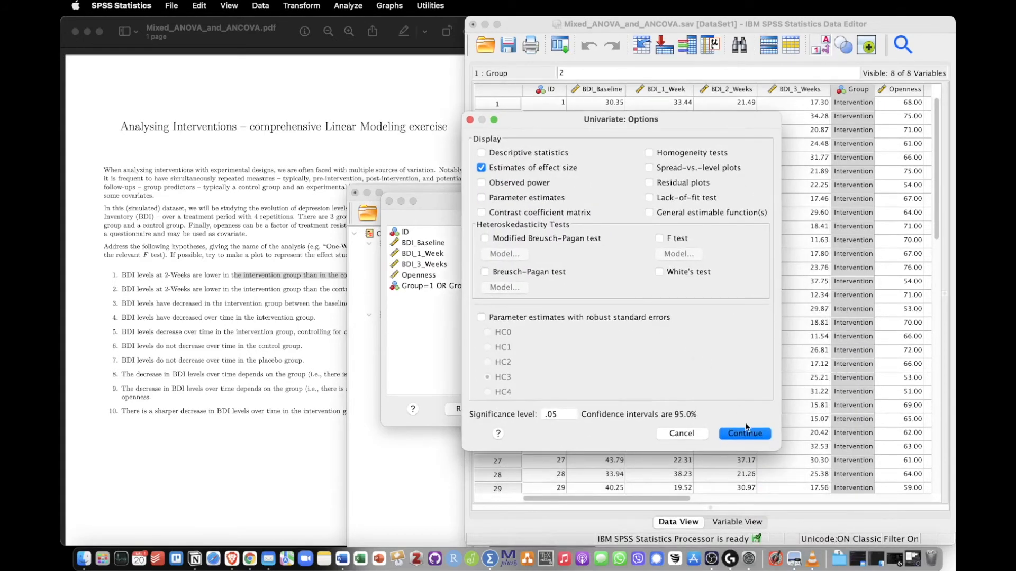
left_click(742, 433)
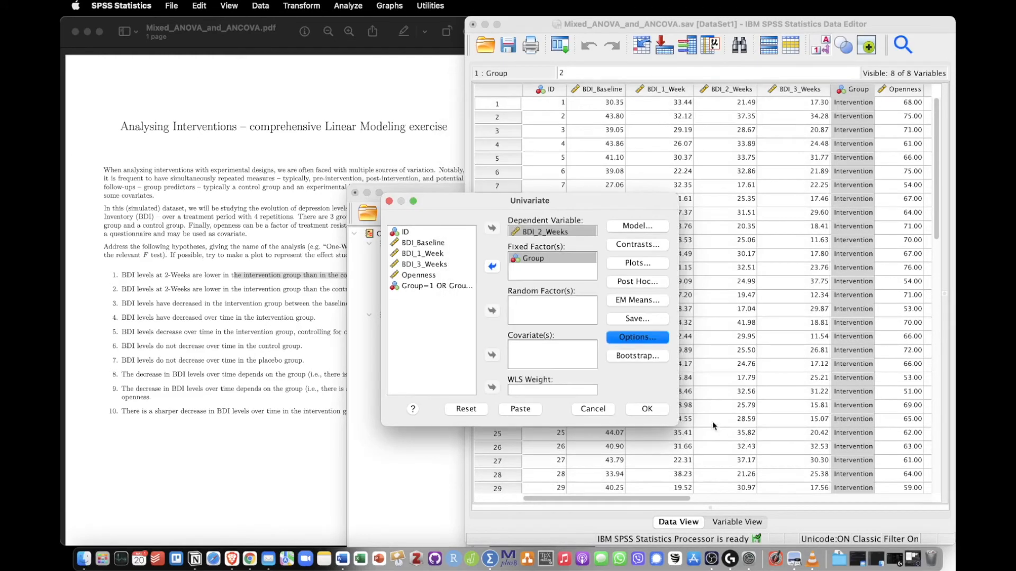
left_click(660, 413)
Step: Bring the output fully into view and examine the BDI_2_Weeks profile plot, estimated marginal means and between-subjects effects table
left_click_drag(570, 193, 939, 144)
scroll(789, 185, "down", 10)
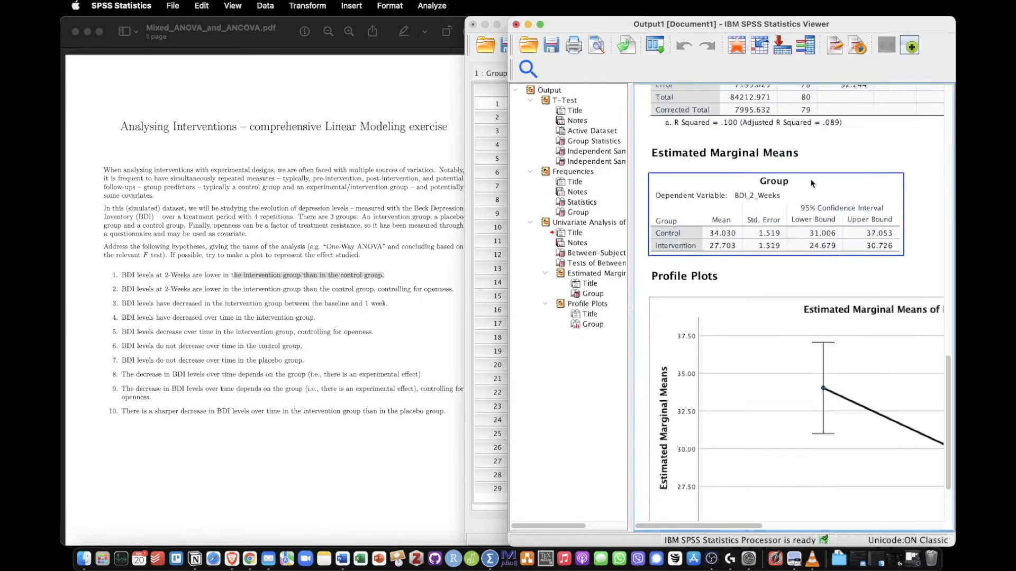
left_click_drag(608, 24, 310, 27)
left_click(389, 184)
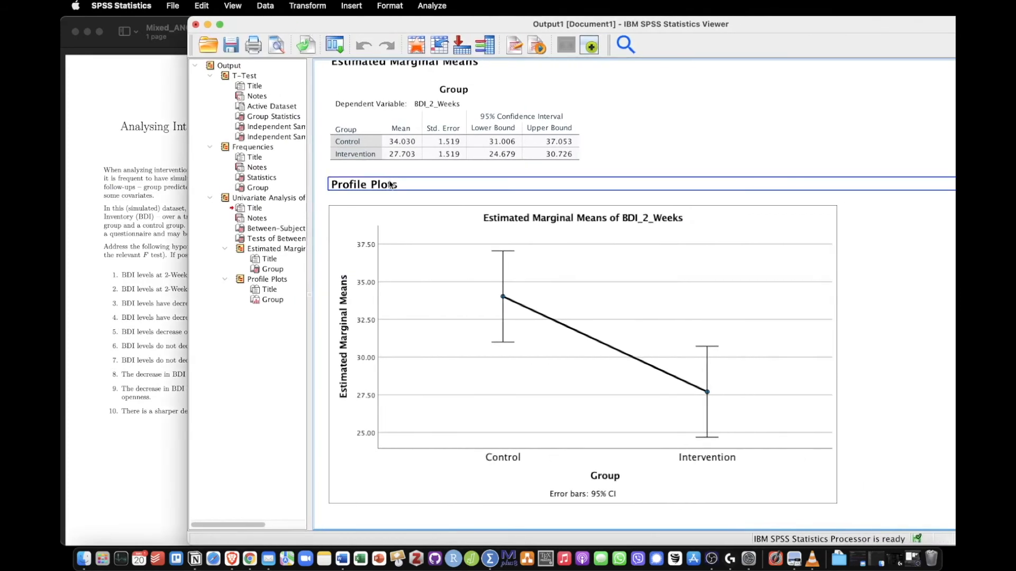
left_click(393, 211)
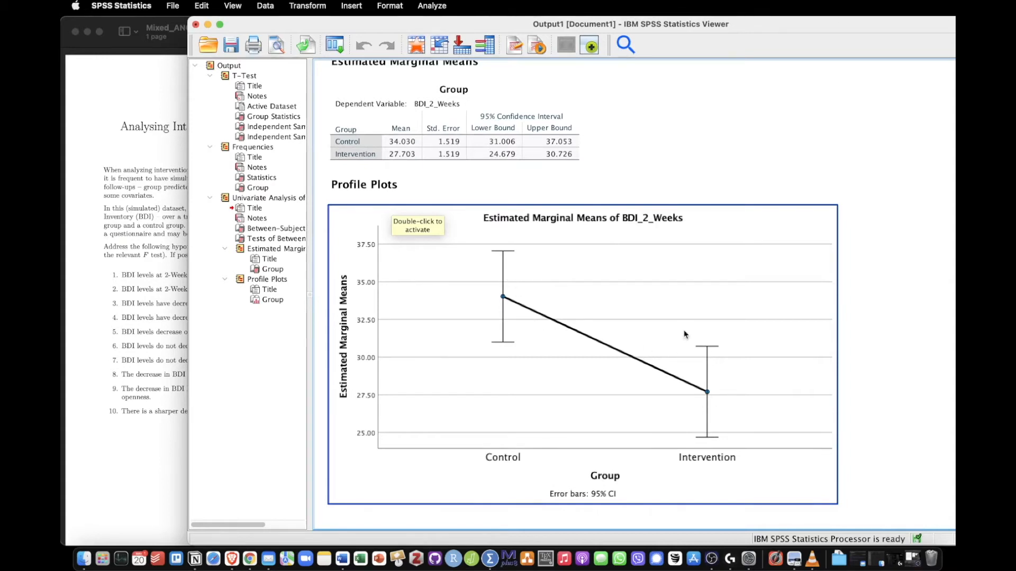
scroll(655, 331, "up", 5)
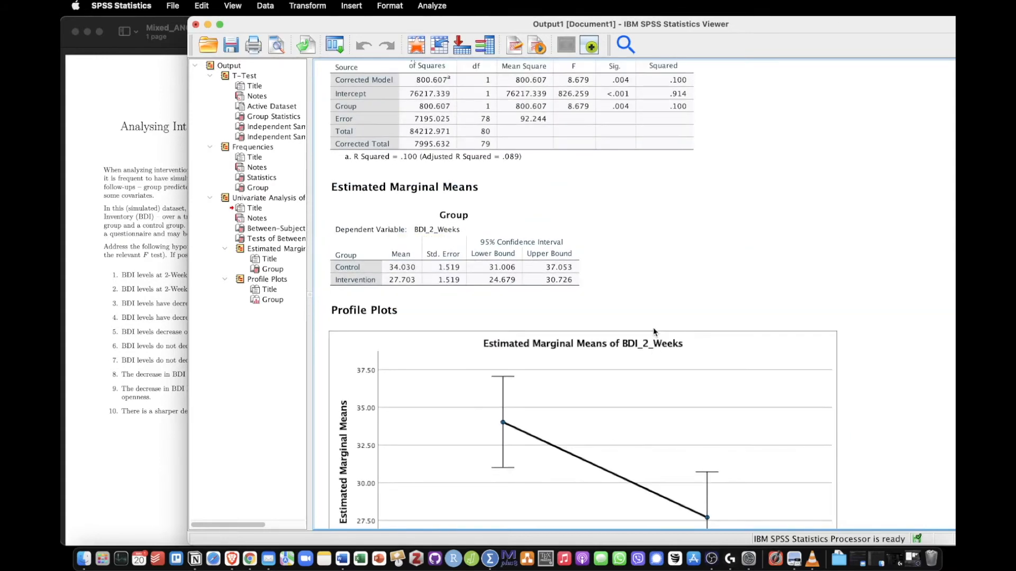
left_click(578, 246)
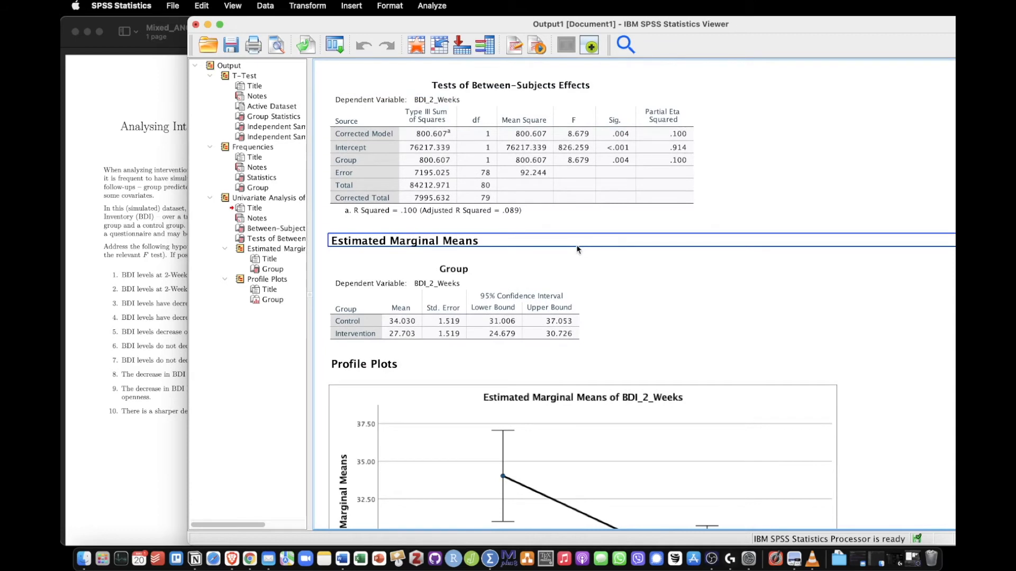
left_click(495, 153)
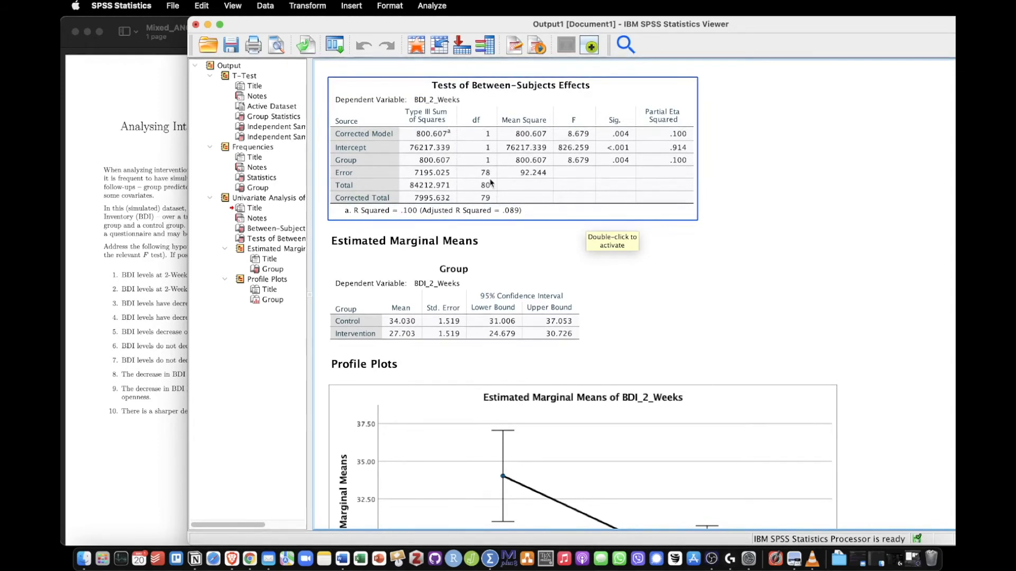
Step: Inspect the unrounded significance value for Group in the Tests of Between-Subjects Effects table
double_click(625, 162)
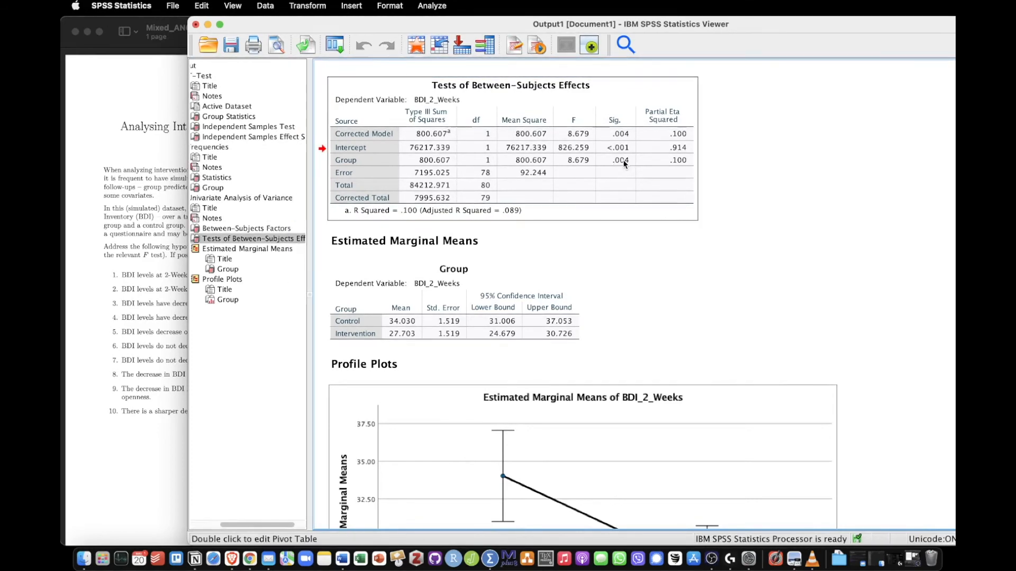
scroll(406, 283, "right", 3)
scroll(405, 283, "right", 3)
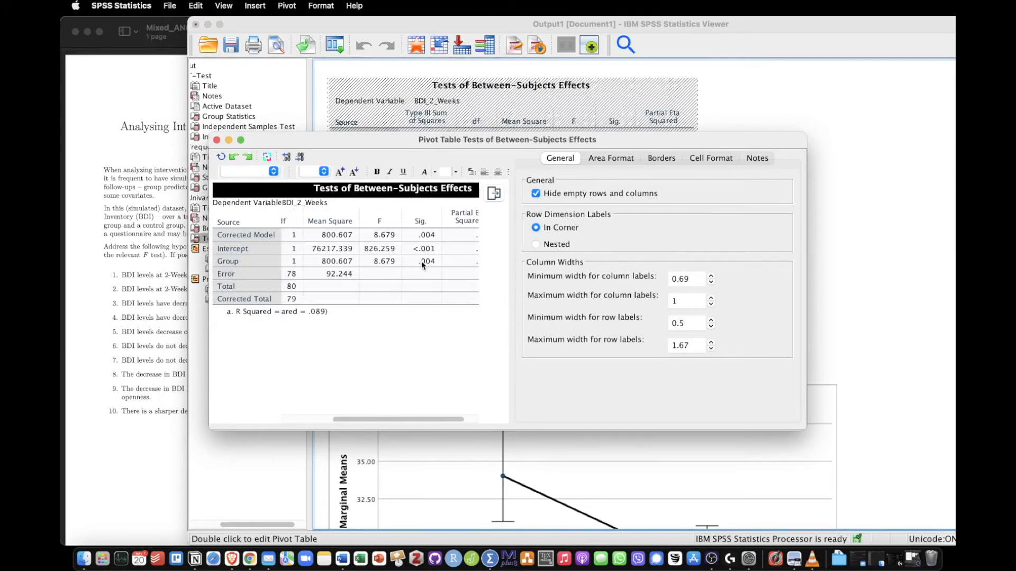
double_click(424, 261)
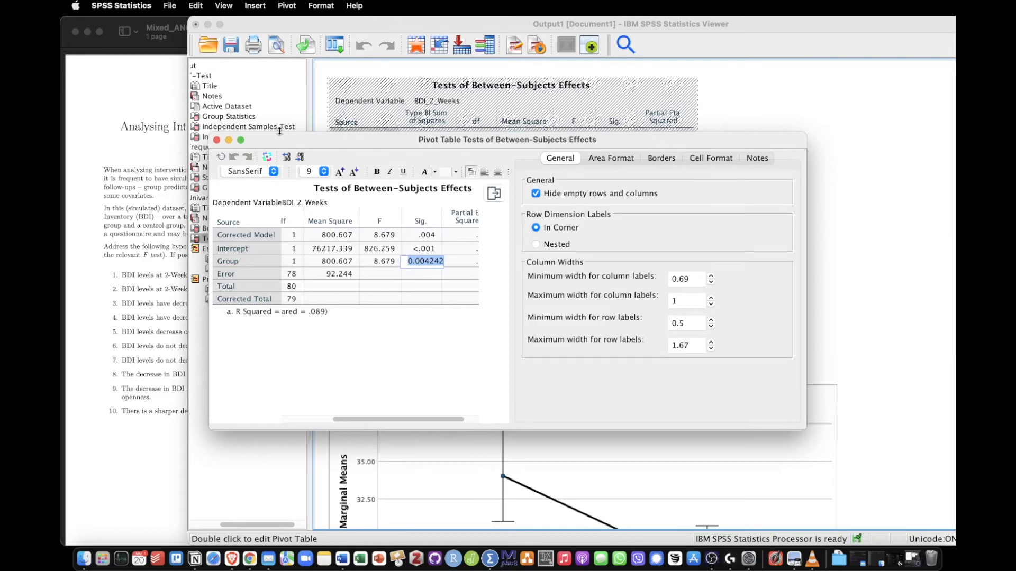
left_click(217, 139)
Step: Inspect the unrounded two-sided p value for equal variances assumed in the Independent Samples Test table for comparison
scroll(508, 233, "up", 15)
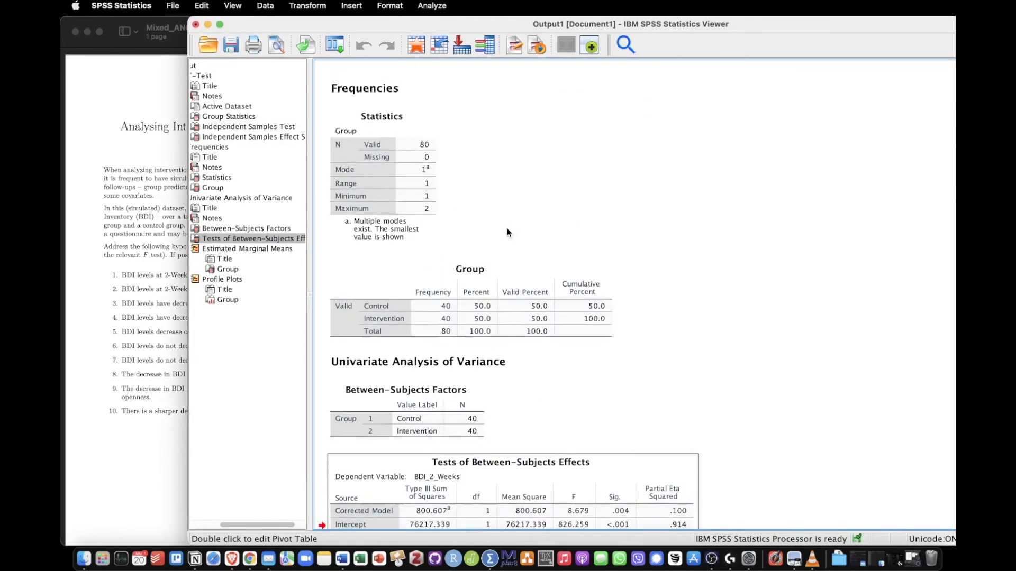
double_click(770, 262)
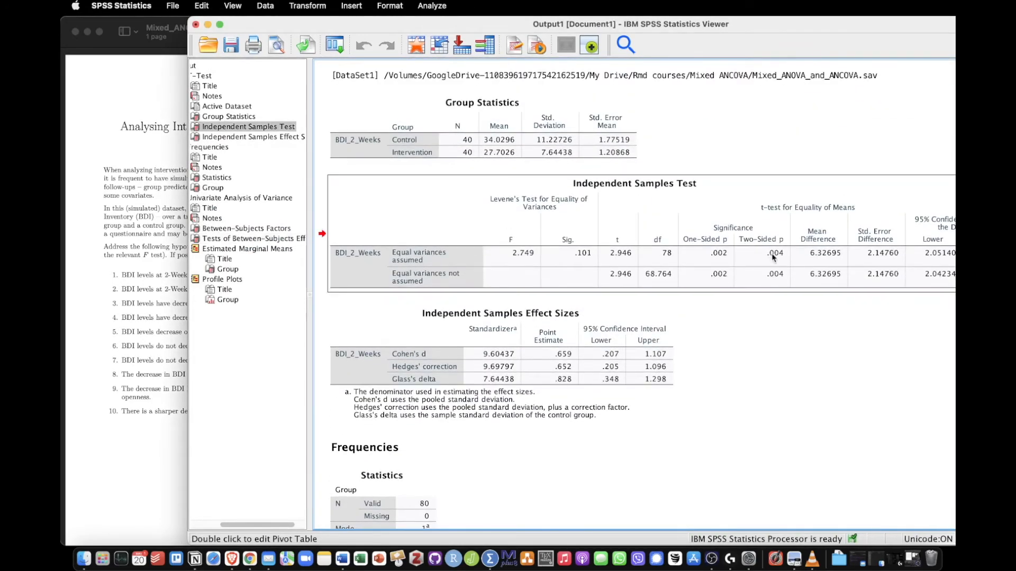
scroll(423, 262, "right", 5)
scroll(423, 262, "right", 3)
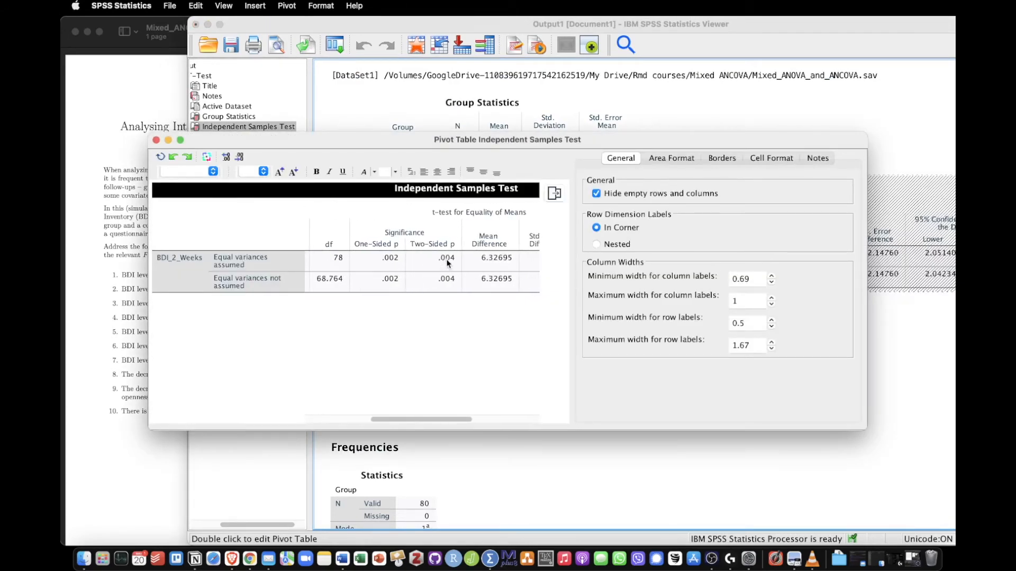
double_click(440, 265)
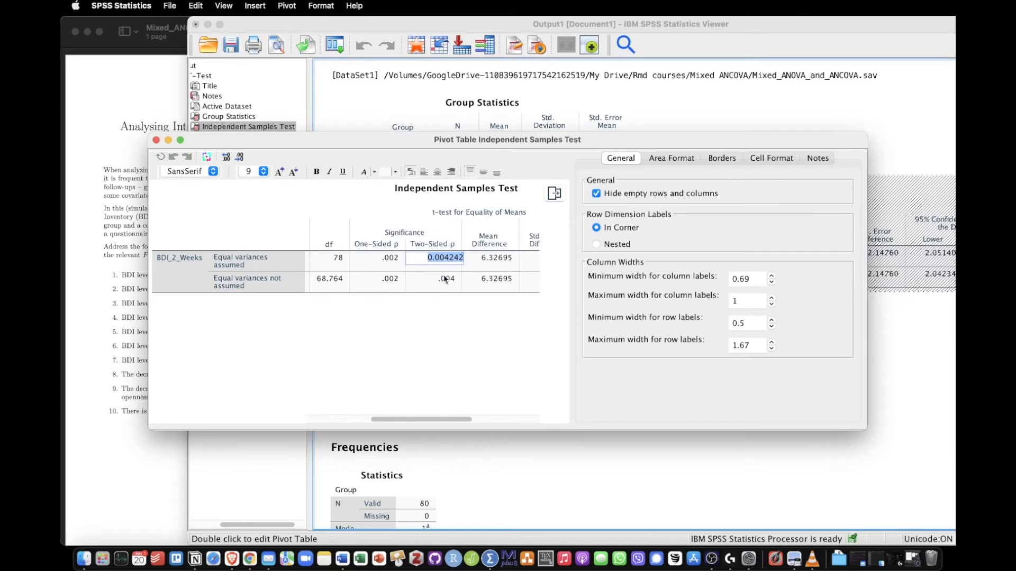
left_click(446, 329)
left_click(156, 139)
Step: Review the Univariate profile plot of BDI_2_Weeks by Group again, along with the frequency tables above it
scroll(408, 222, "down", 20)
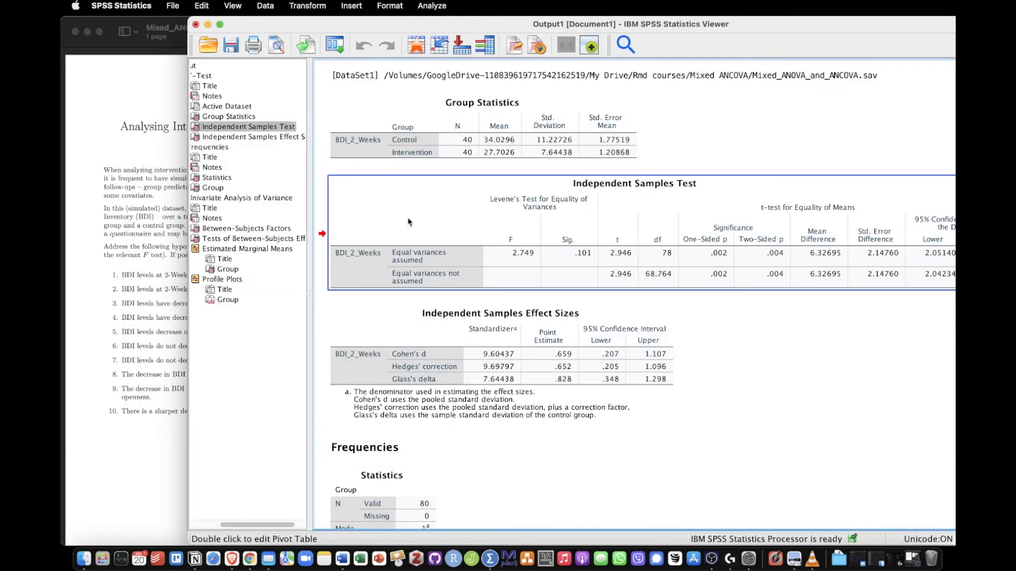
left_click(408, 222)
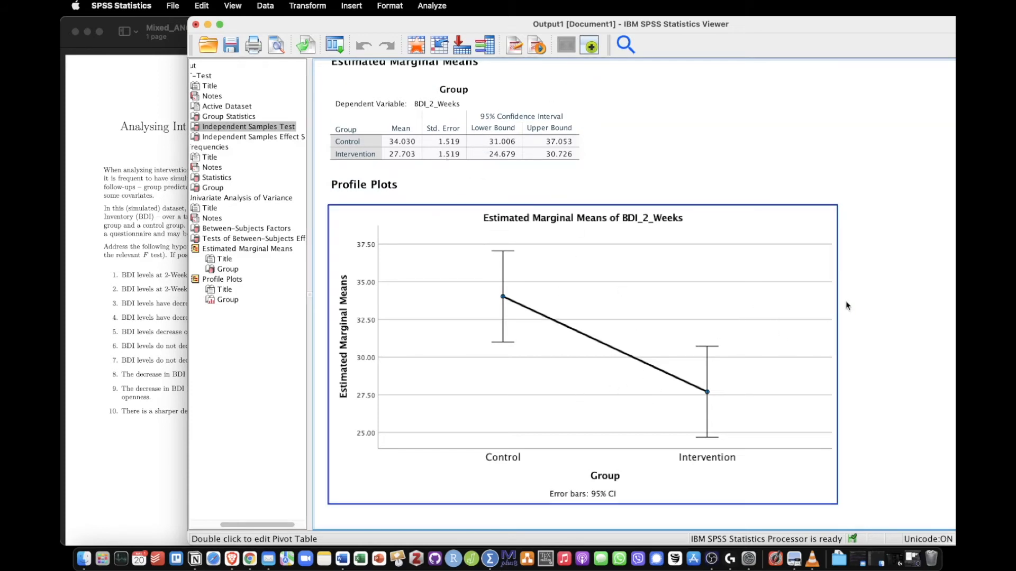
scroll(853, 303, "up", 2)
scroll(852, 303, "down", 2)
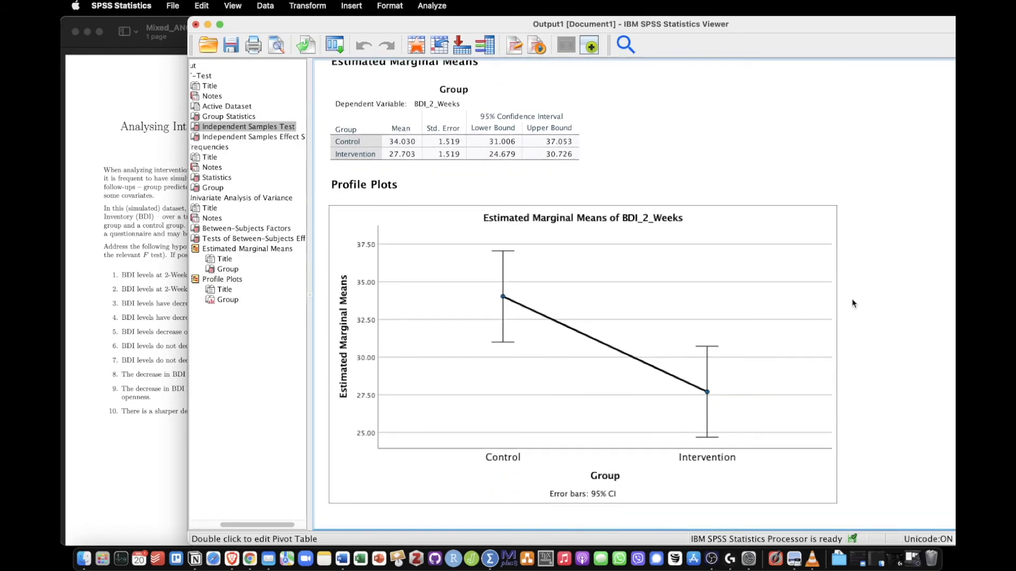
scroll(853, 303, "up", 20)
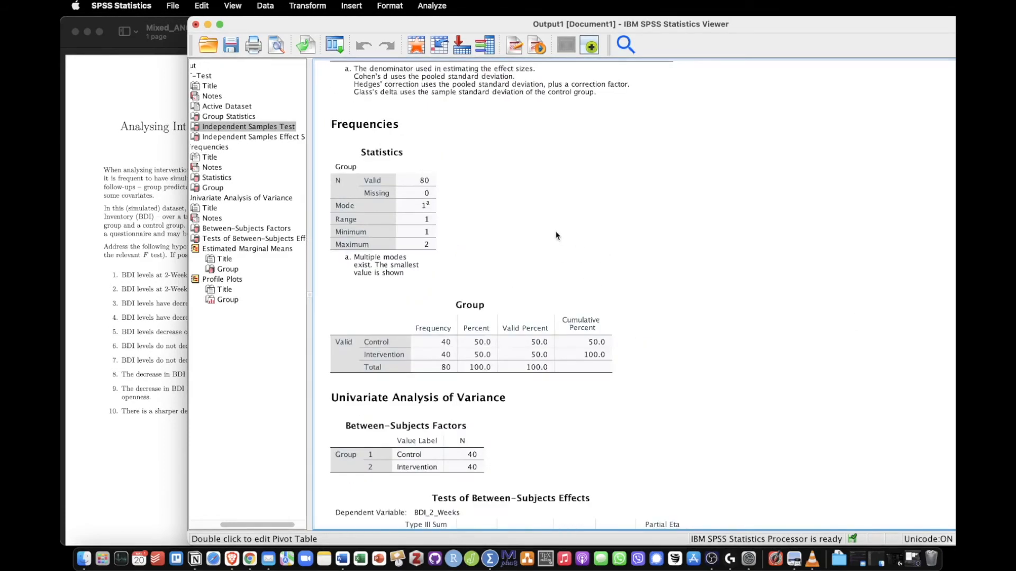
Step: Switch to the exercise PDF in Preview and compare hypotheses 1 and 2, highlighting the phrase "controlling for openness"
left_click(122, 163)
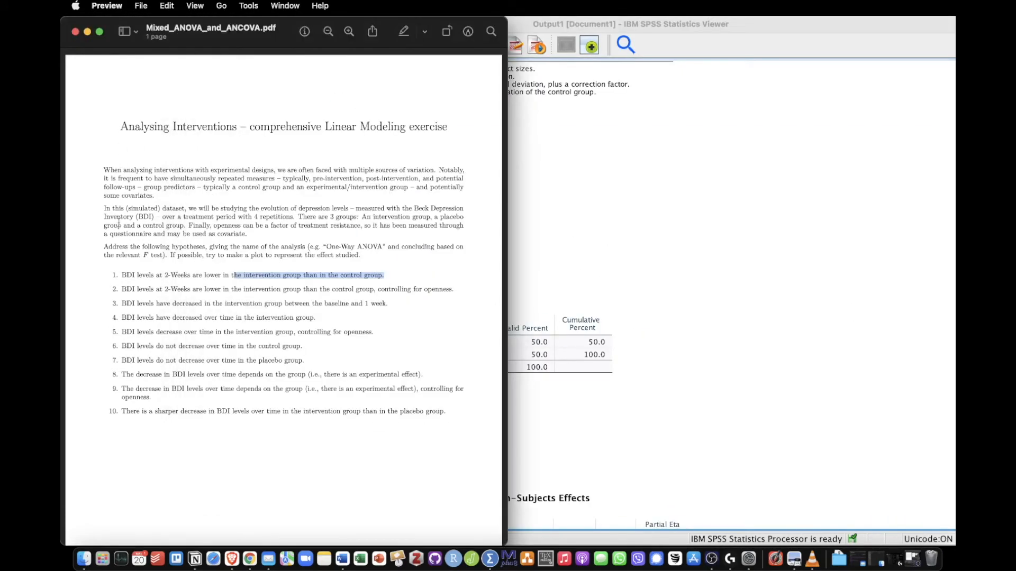
left_click(128, 273)
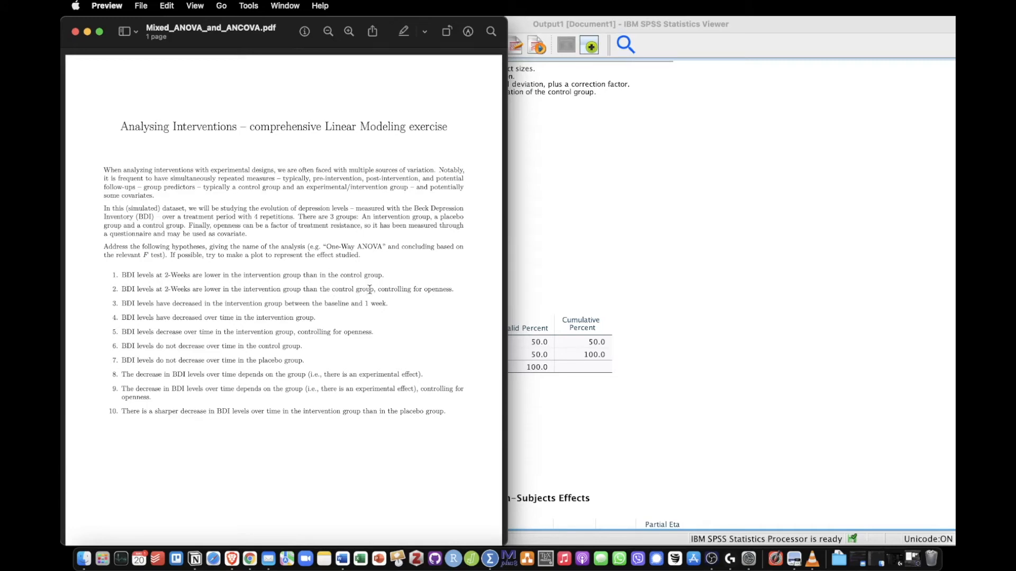
left_click_drag(375, 289, 113, 289)
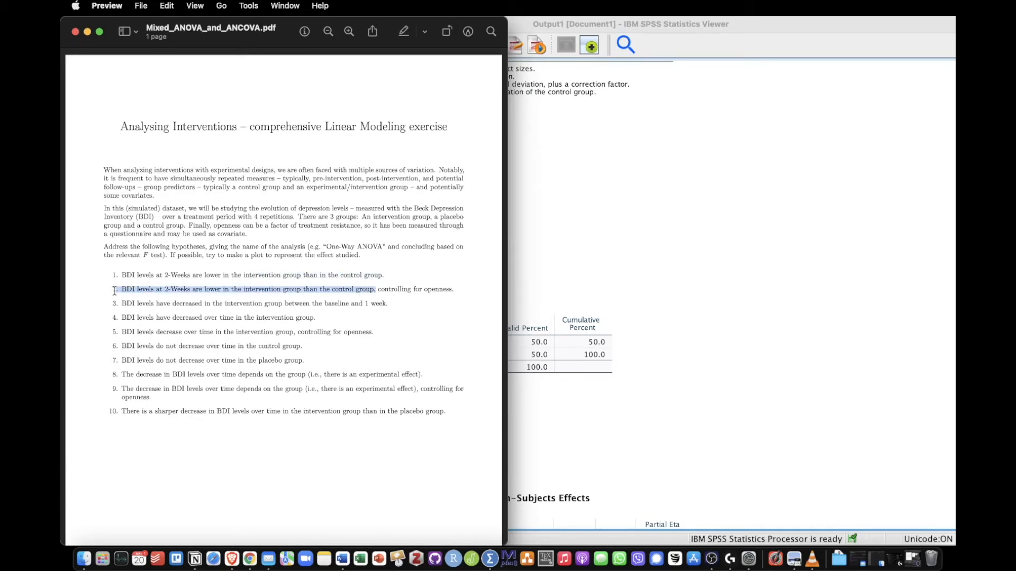
left_click(390, 288)
left_click_drag(378, 289, 461, 290)
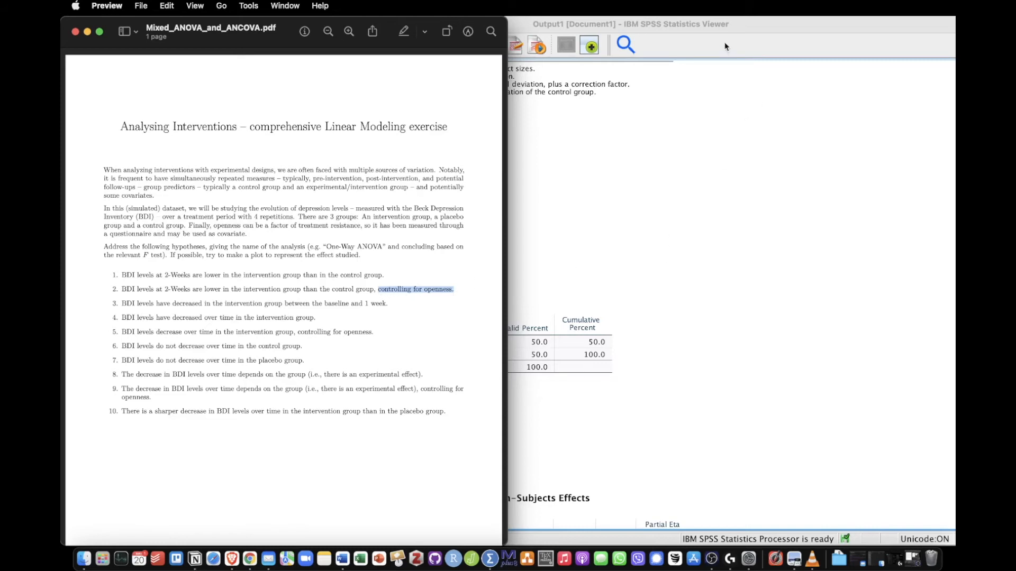
left_click_drag(388, 275, 121, 273)
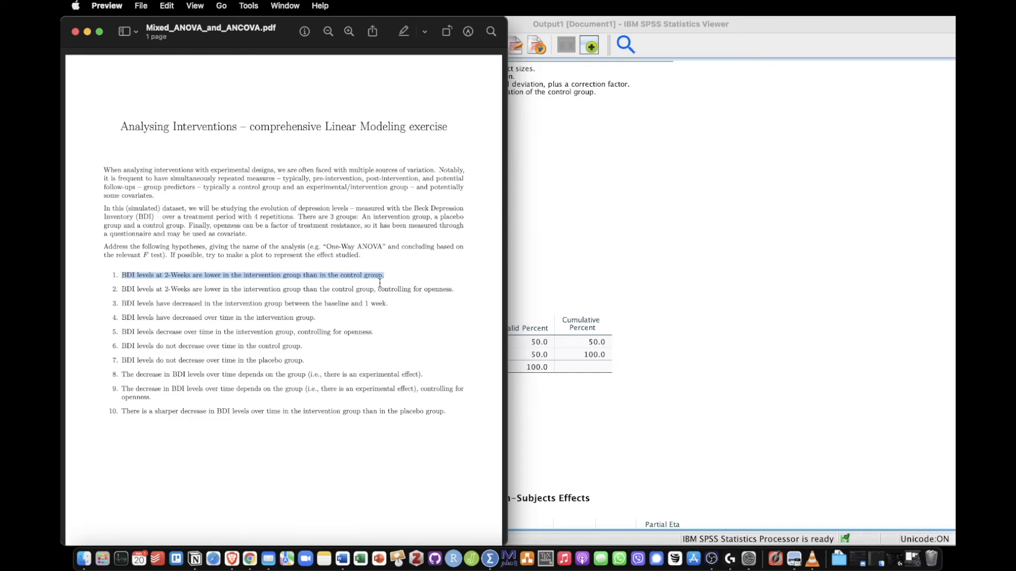
left_click_drag(378, 290, 422, 291)
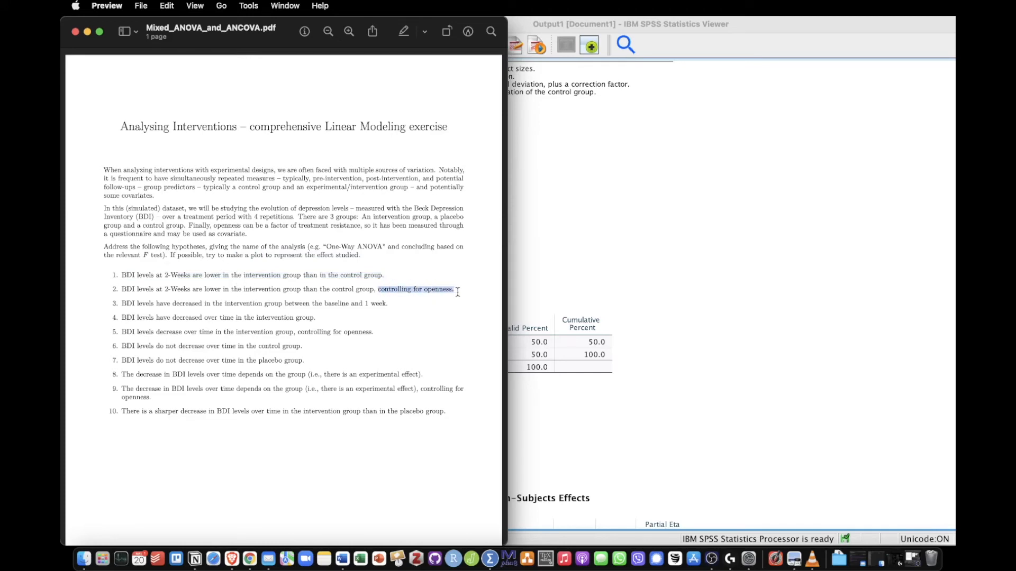
Step: Return to the SPSS output viewer and set up a Univariate general linear model of BDI_2_Weeks by Group with Openness as covariate
left_click(712, 30)
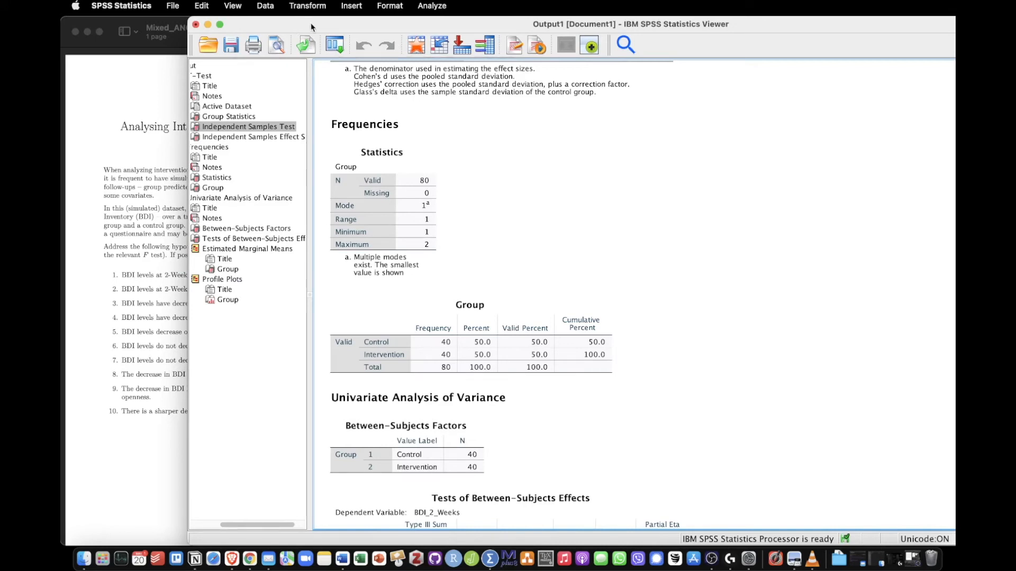
left_click(431, 5)
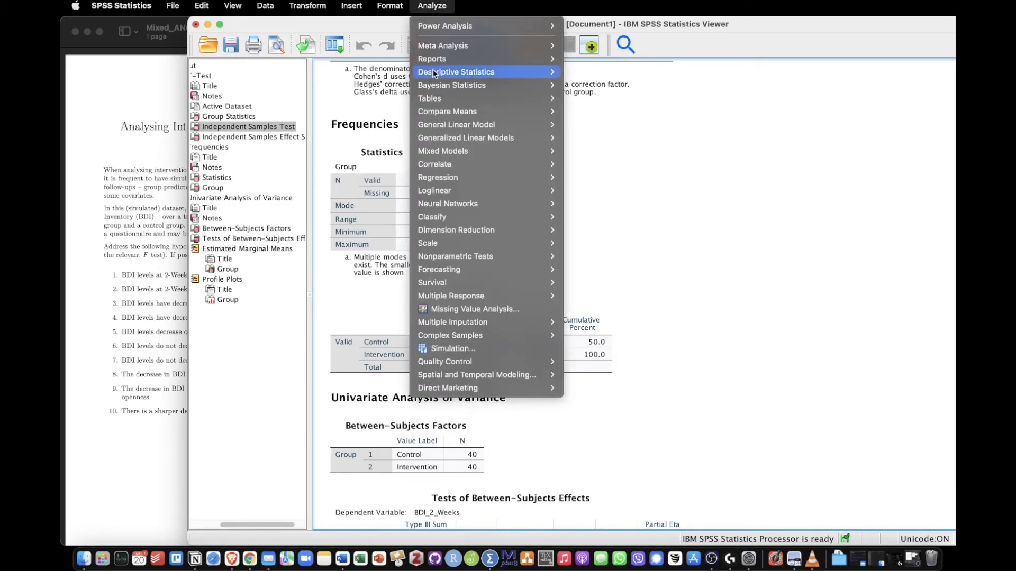
mouse_move(428, 178)
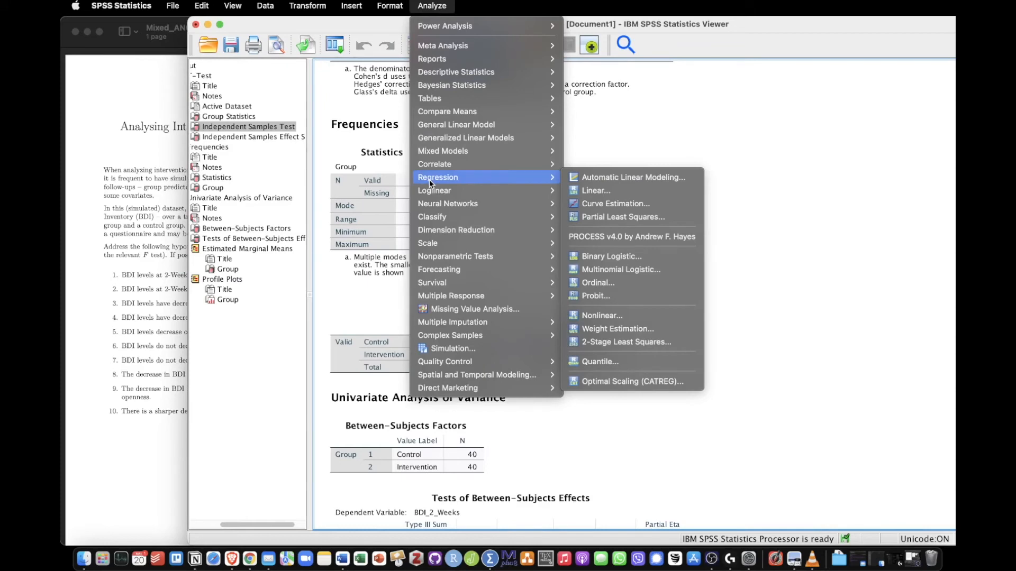
mouse_move(440, 125)
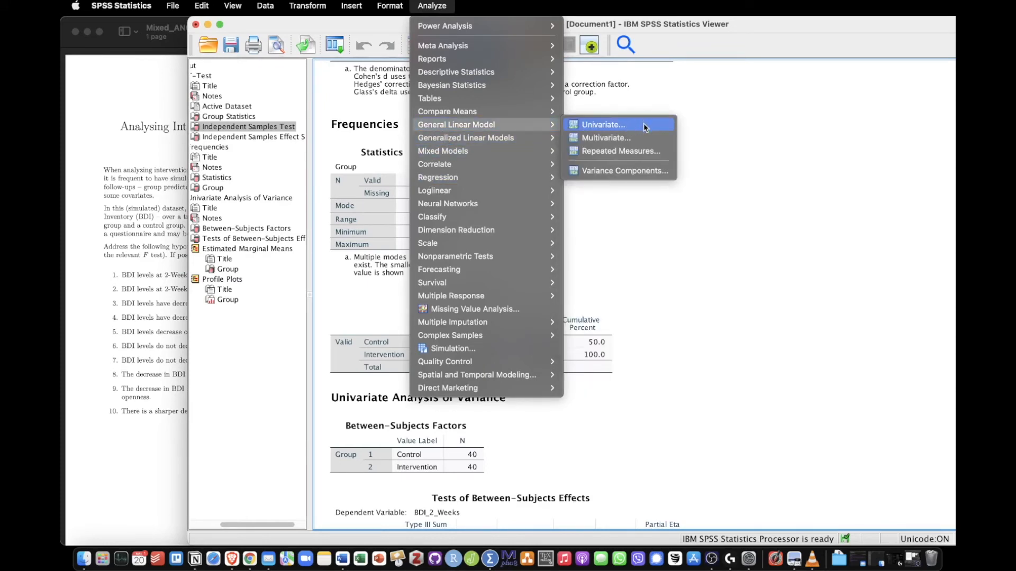
left_click(644, 126)
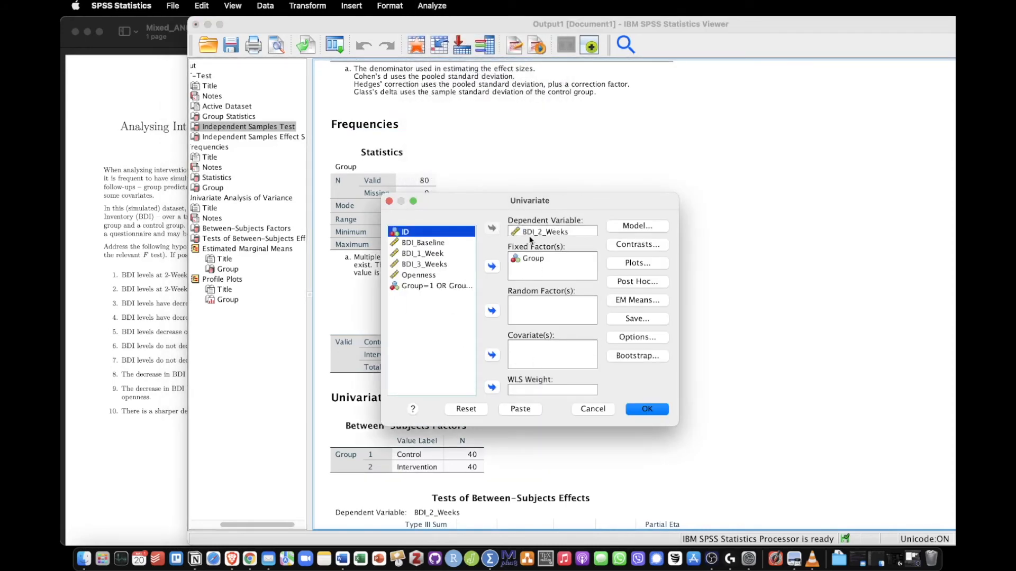
left_click(530, 234)
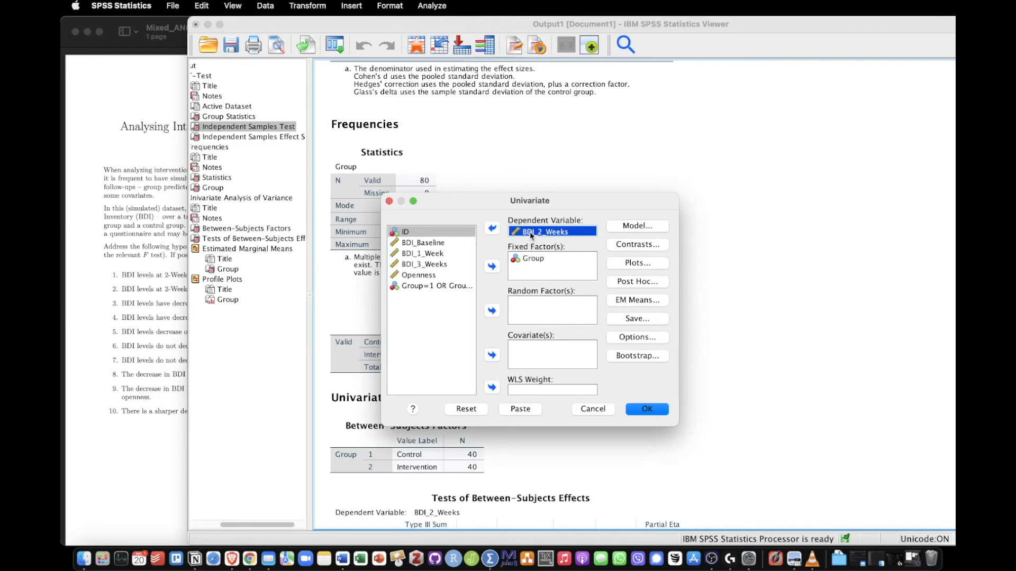
left_click(527, 261)
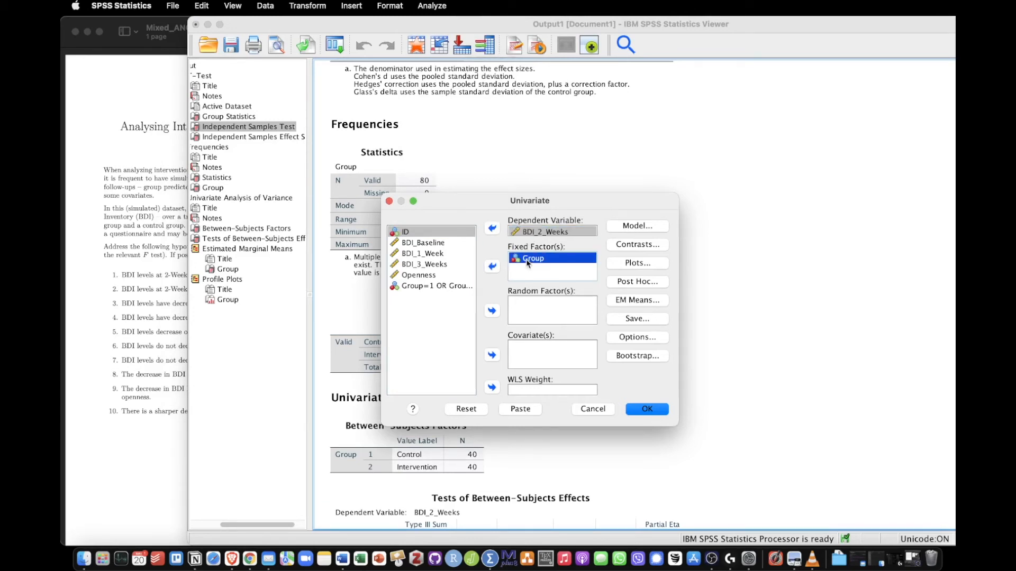
left_click(406, 276)
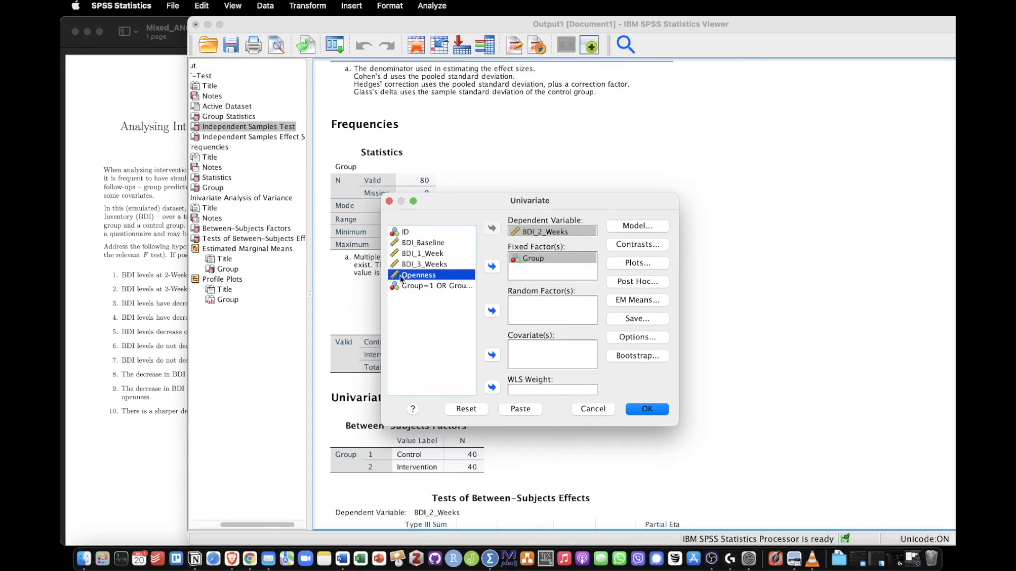
left_click(492, 356)
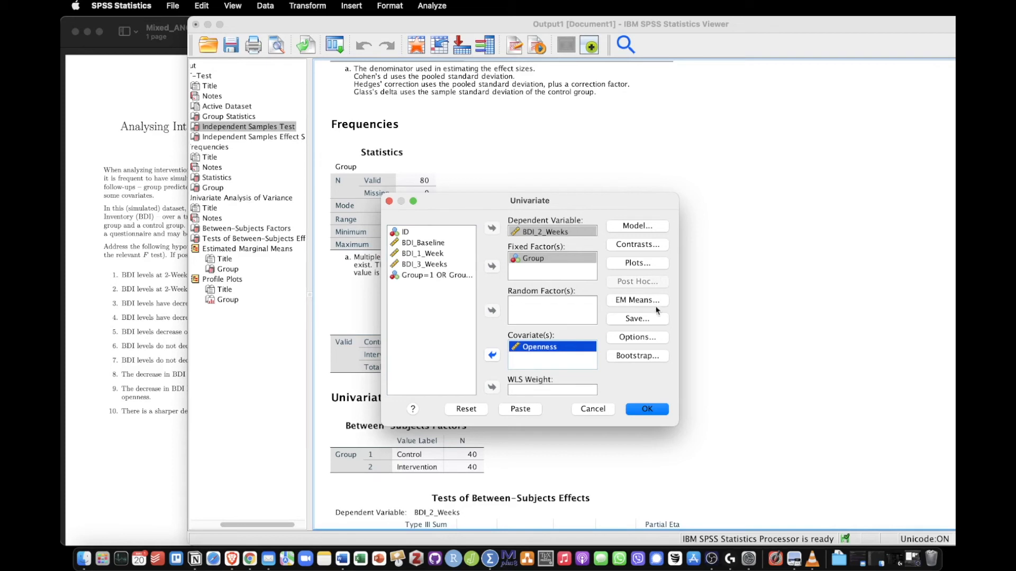
Step: Run the analysis, keeping the Group line plot with 95% confidence error bars, Group marginal means and effect size estimates
left_click(661, 264)
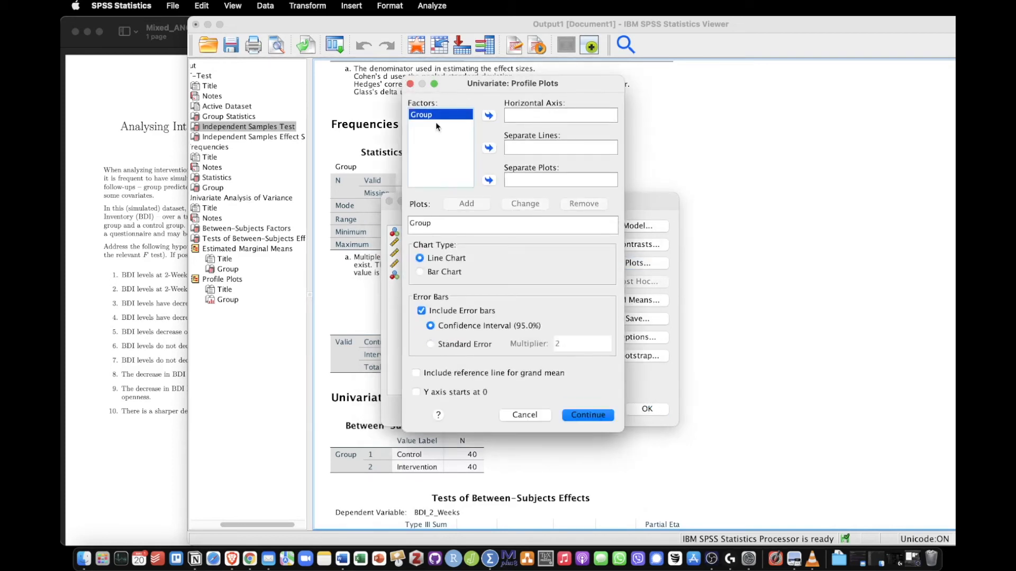
left_click(429, 225)
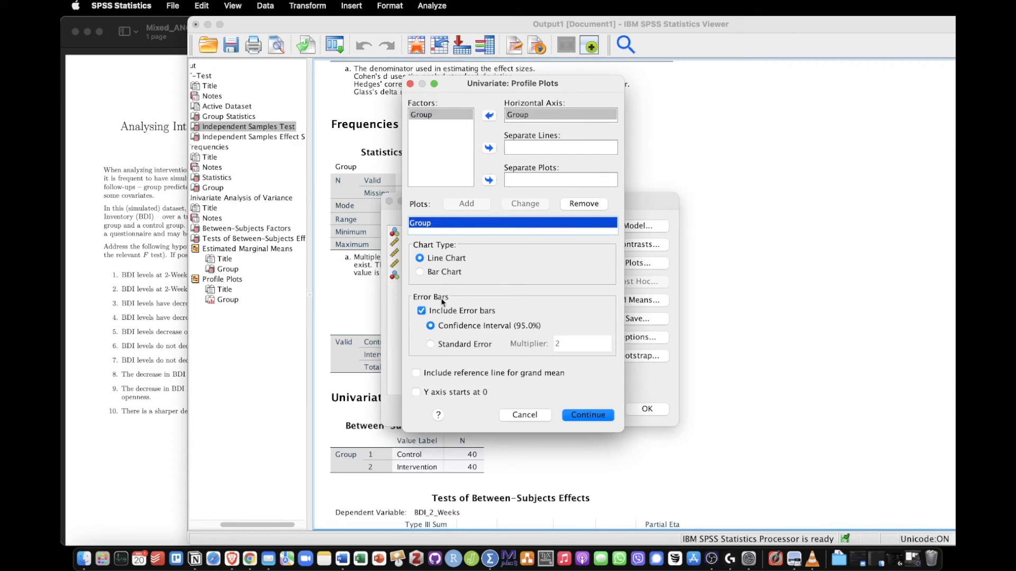
left_click(584, 416)
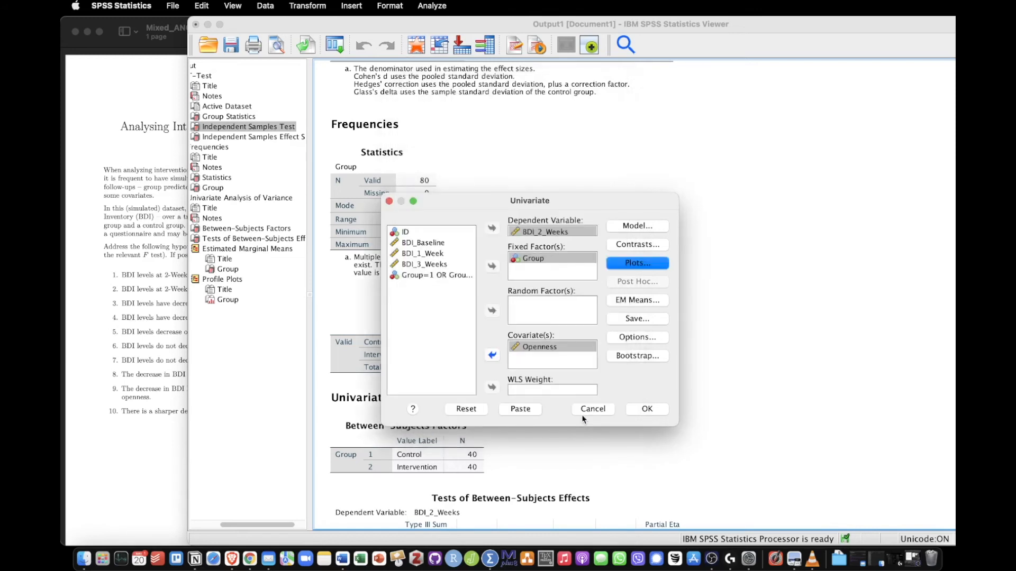
left_click(663, 302)
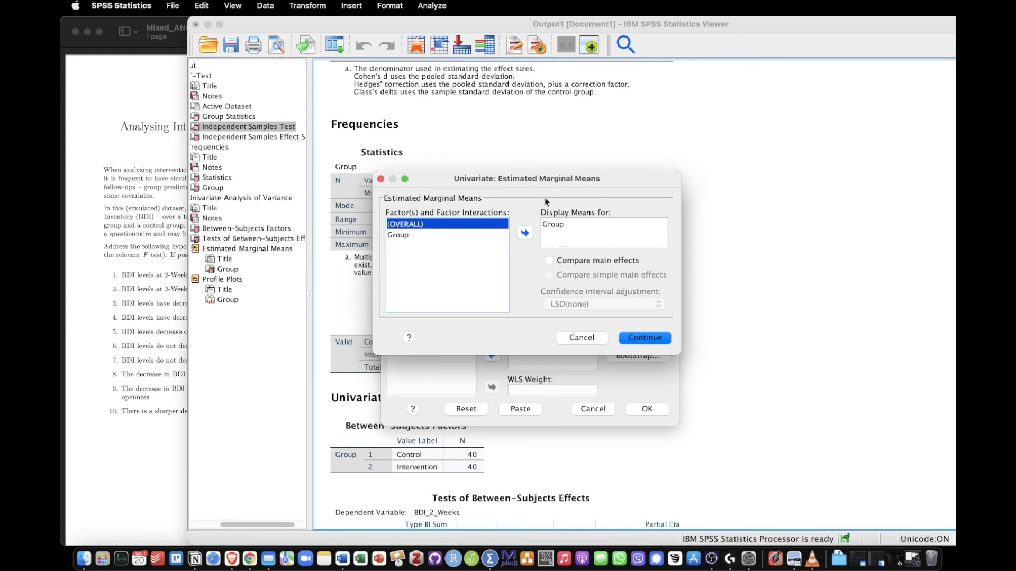
left_click(634, 337)
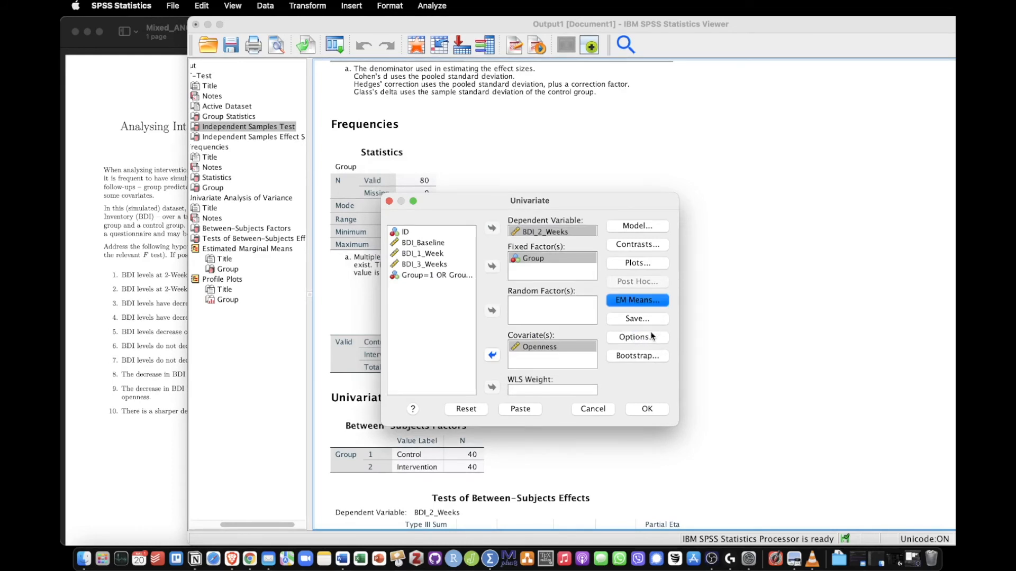
left_click(653, 339)
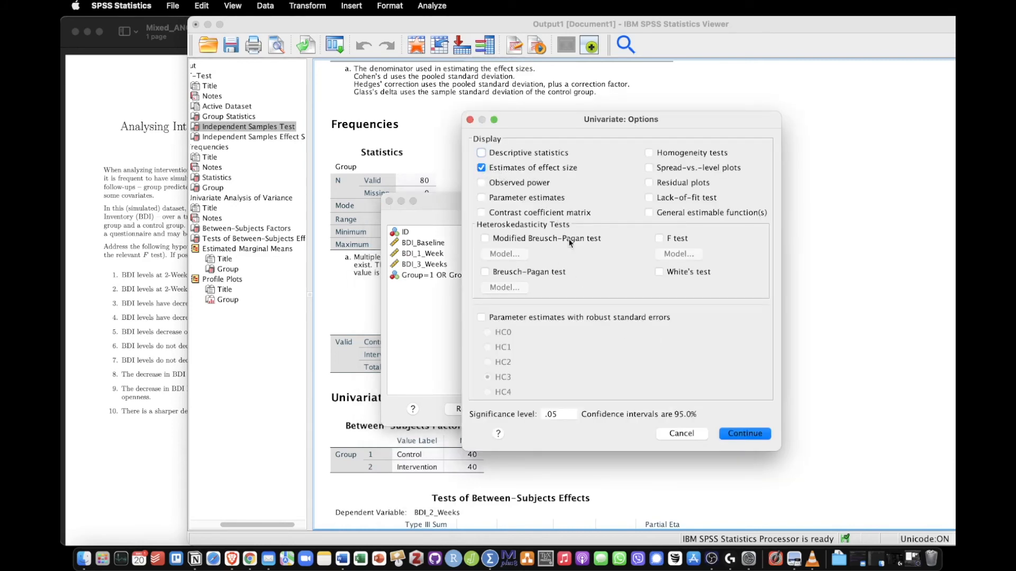
left_click(751, 437)
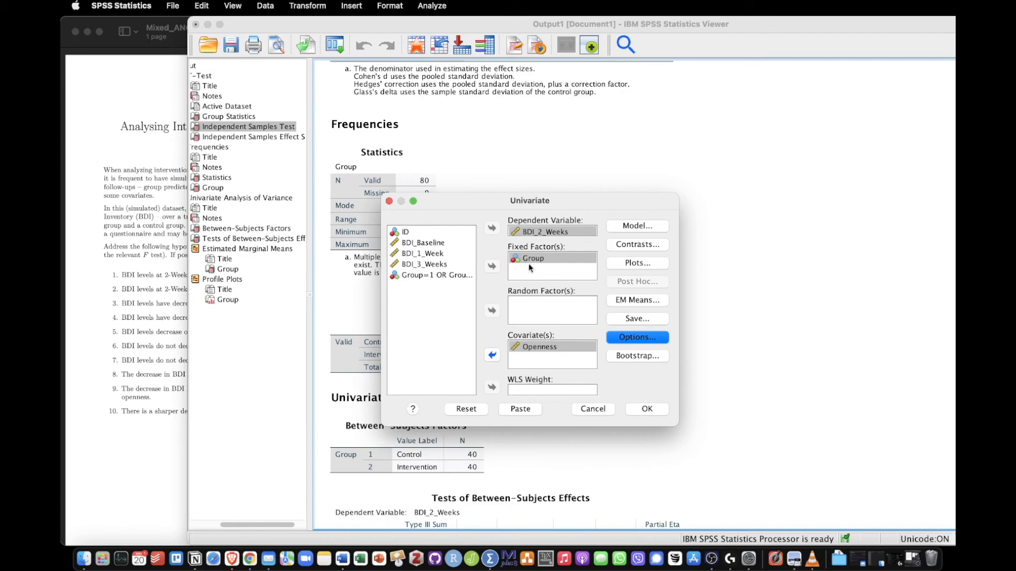
left_click(665, 412)
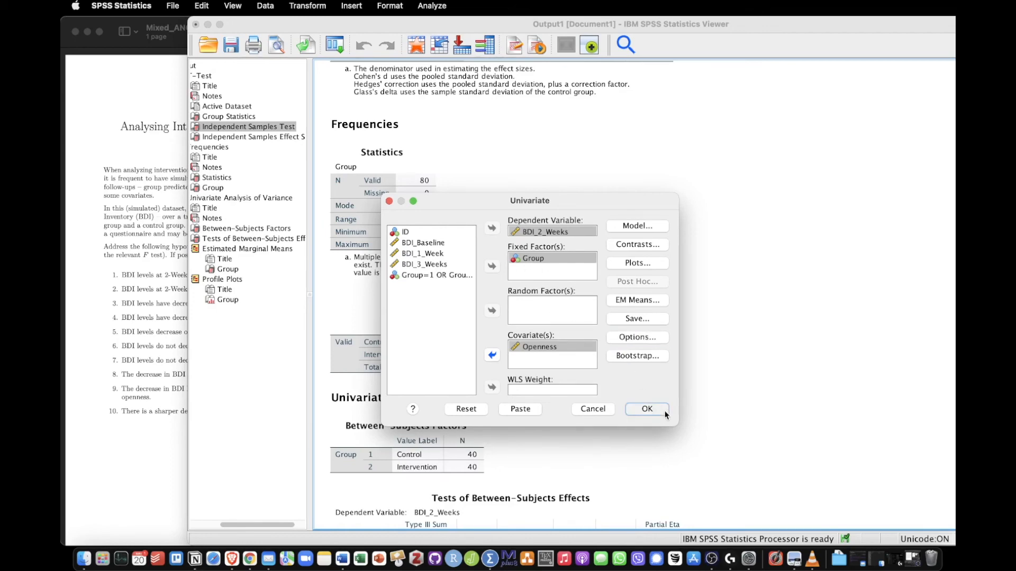
Step: Review the new between-subjects effects, estimated marginal means and profile plot against hypothesis 2 in the exercise PDF in Preview
left_click(651, 274)
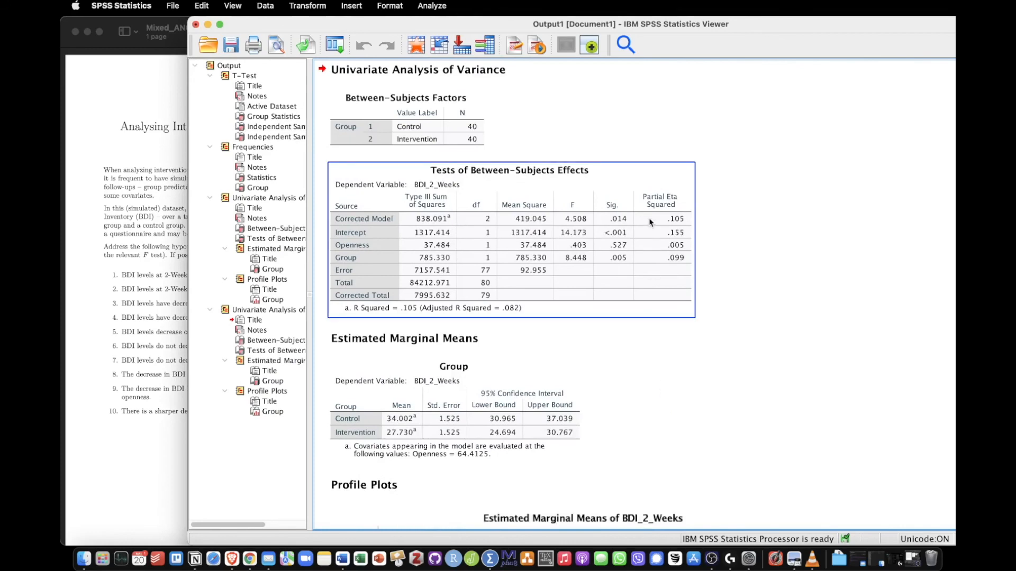
scroll(650, 222, "down", 2)
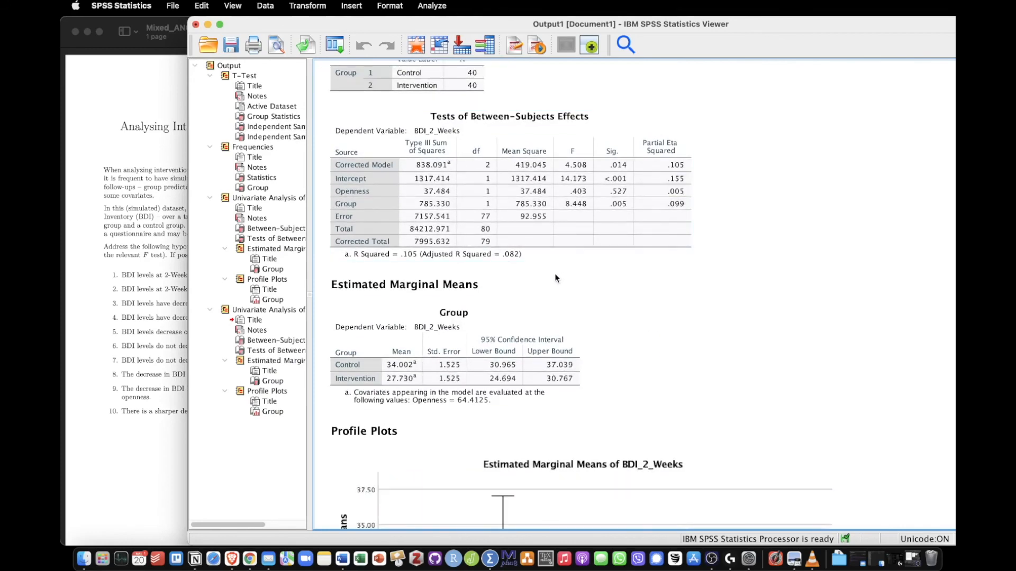
scroll(557, 280, "down", 9)
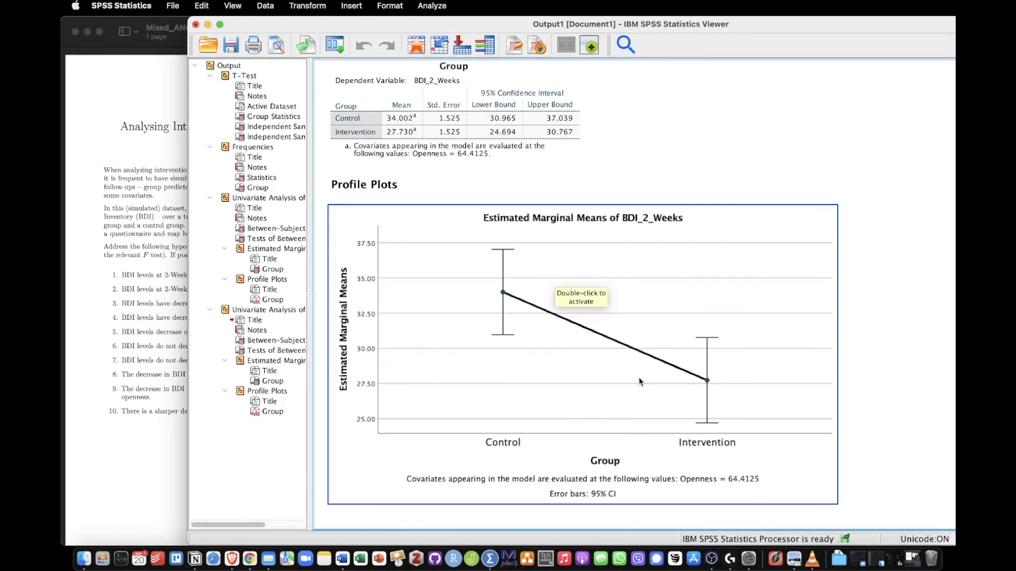
scroll(639, 381, "up", 8)
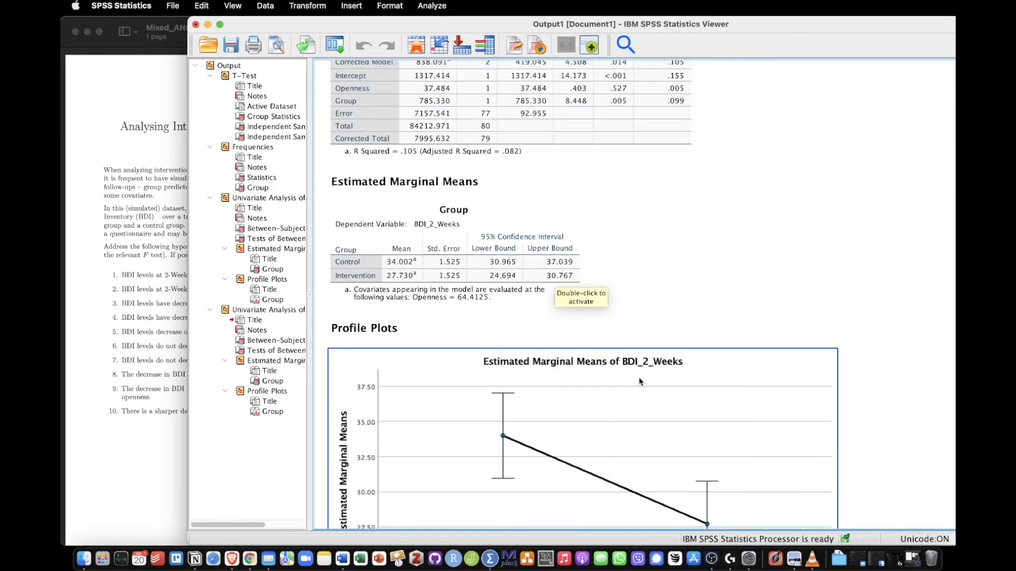
left_click(383, 202)
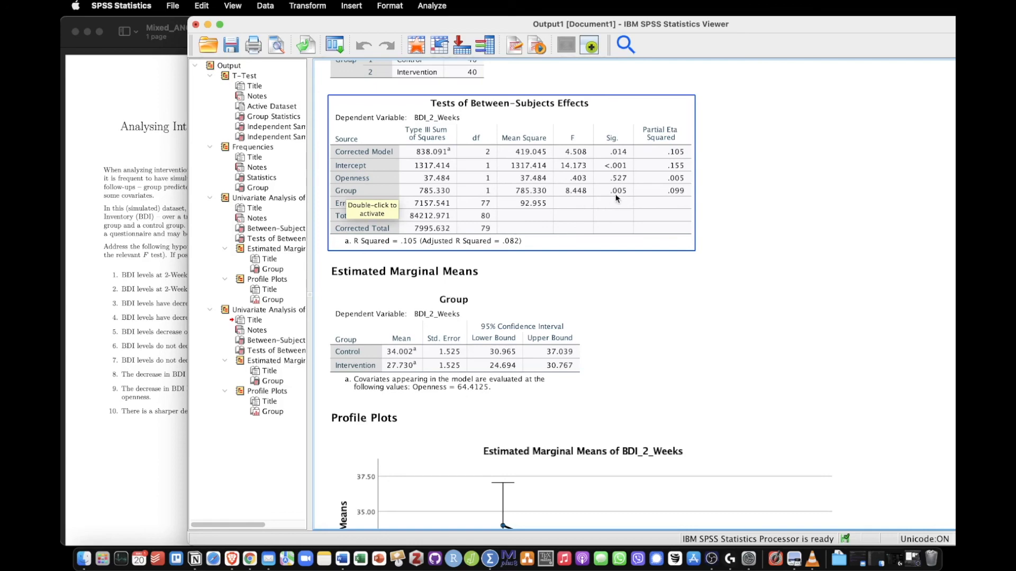
left_click(137, 243)
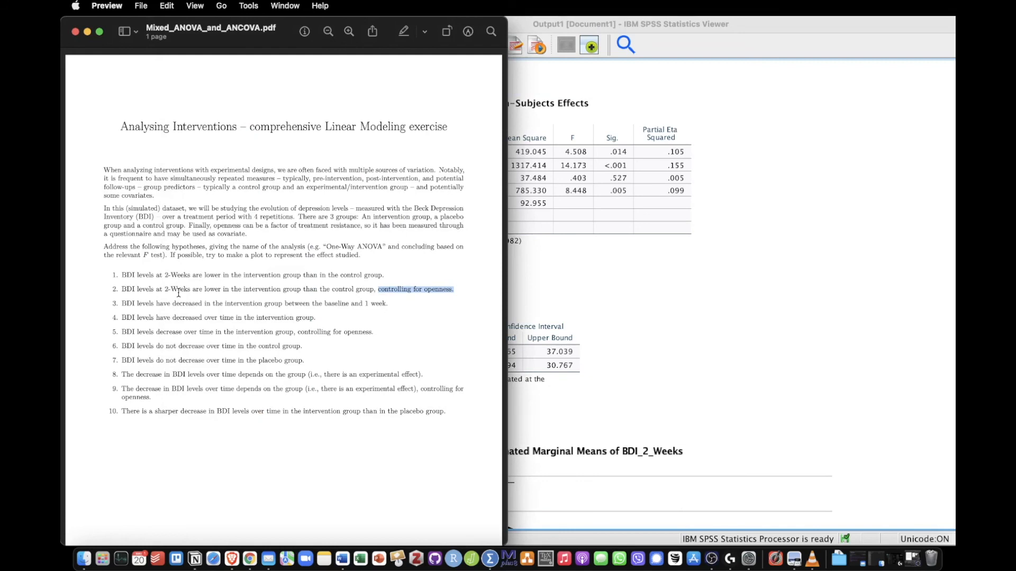